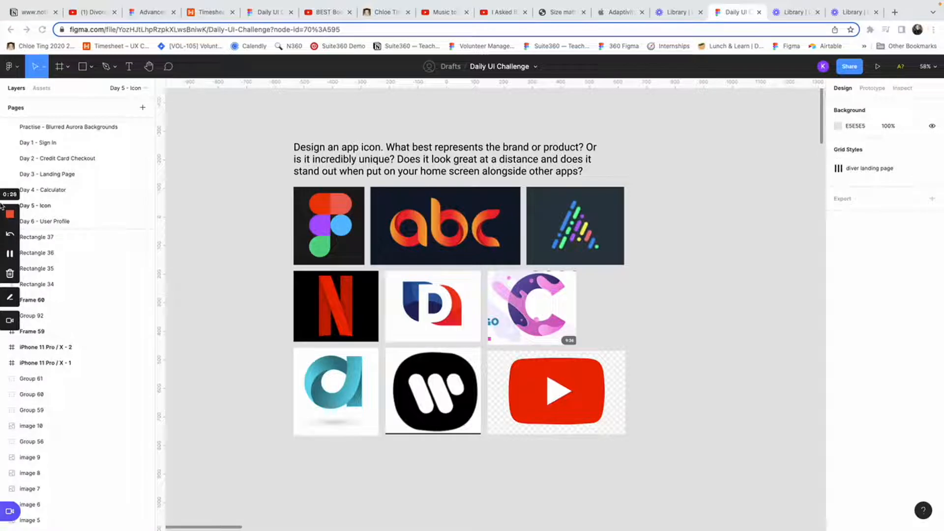
Examine the K logo variants on the phone mockup in Frame 59, close up and as a whole.
click(10, 256)
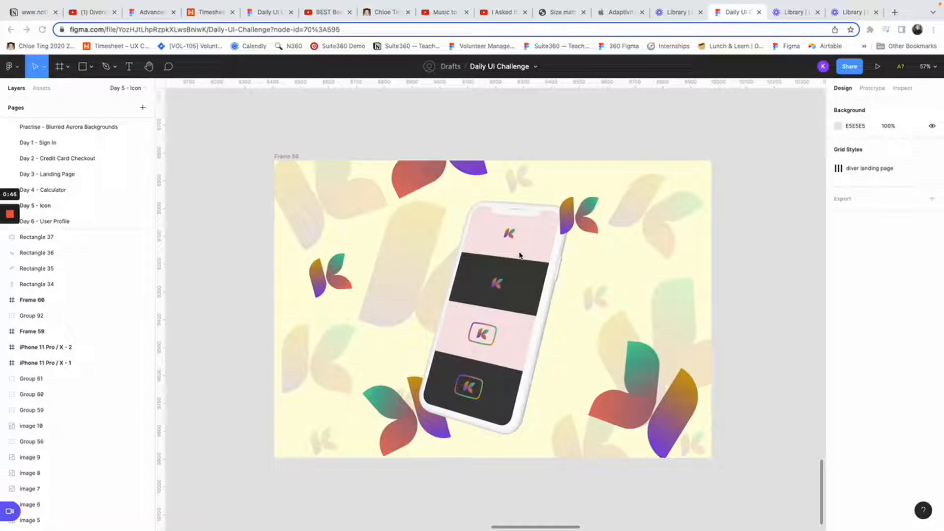
scroll(503, 293, up, 5)
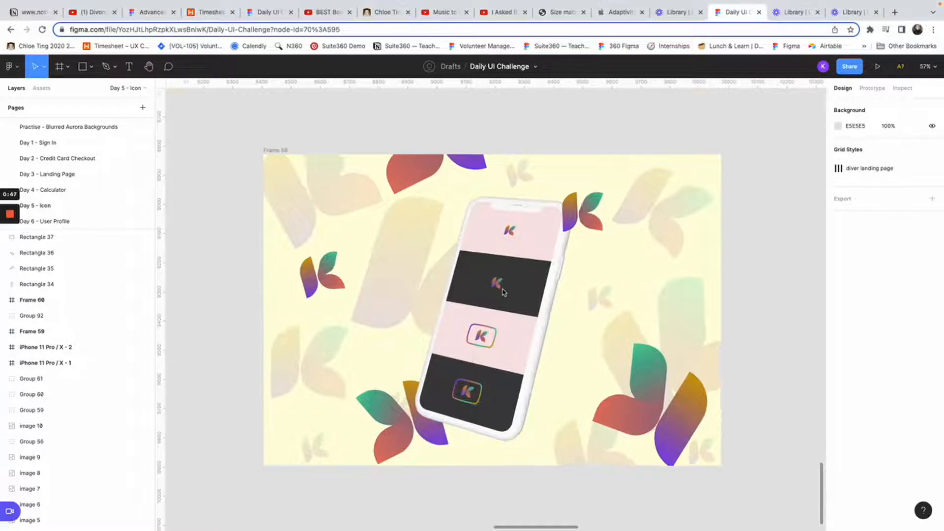
scroll(503, 292, up, 5)
scroll(456, 251, down, 2)
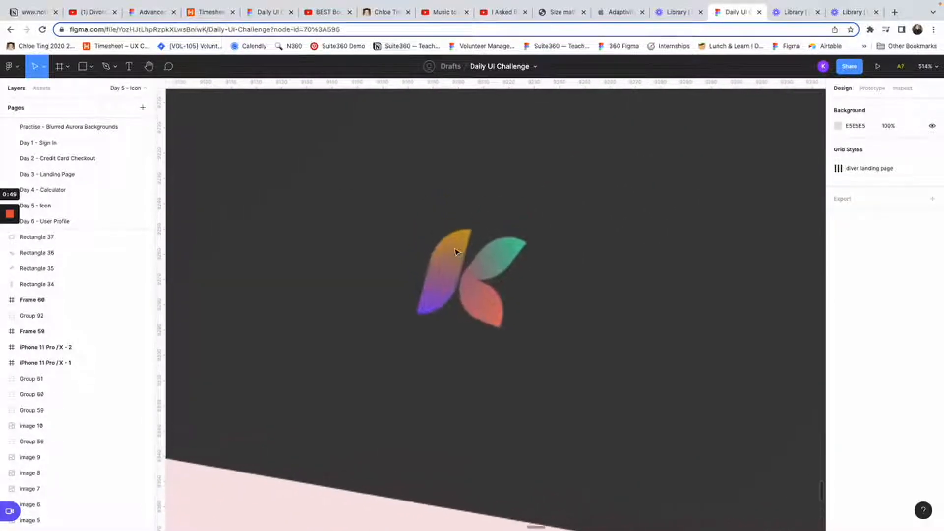
scroll(456, 251, down, 2)
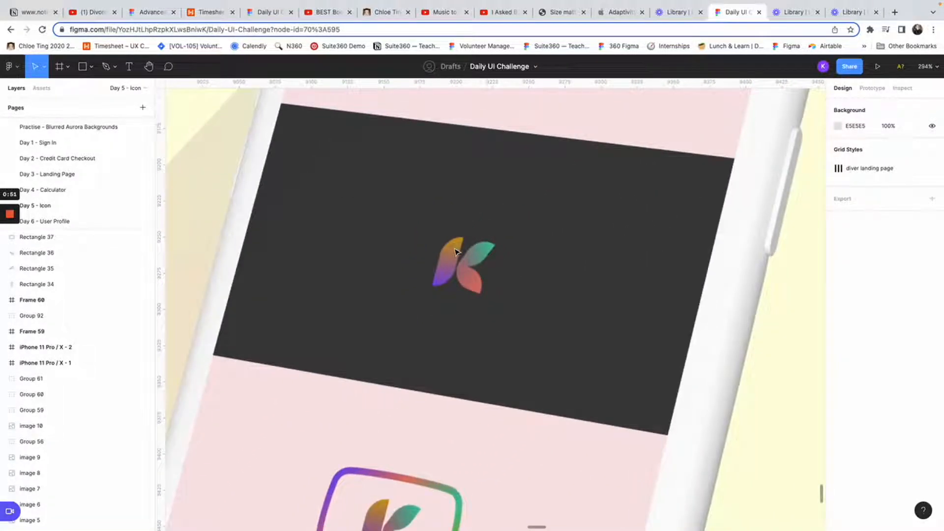
scroll(455, 252, down, 5)
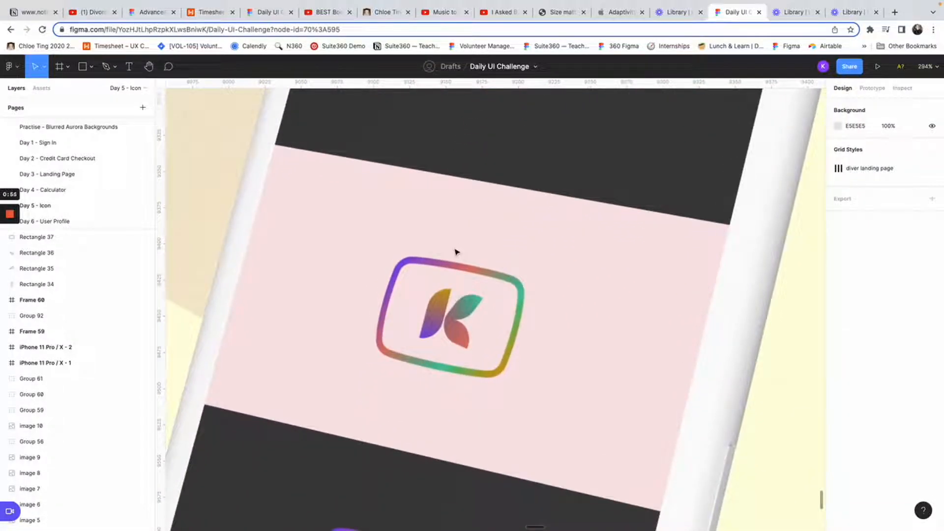
scroll(457, 252, down, 10)
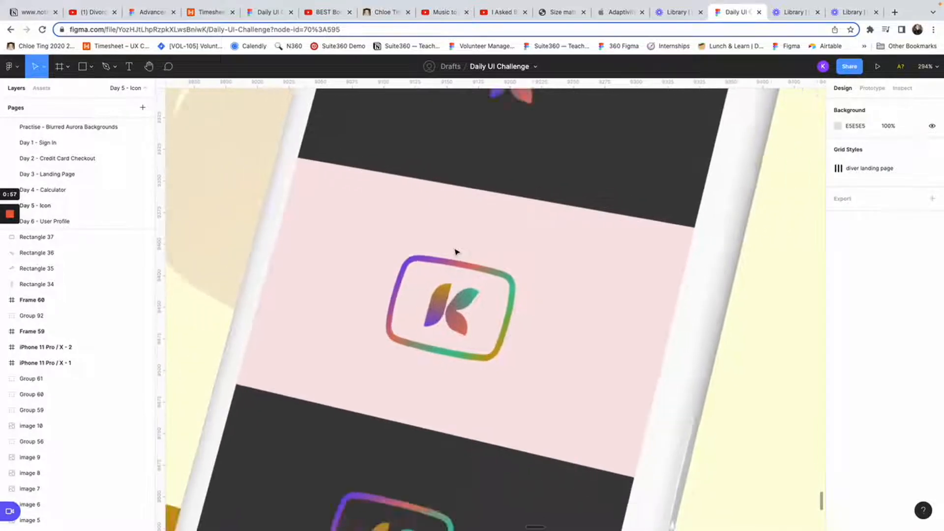
scroll(456, 252, up, 2)
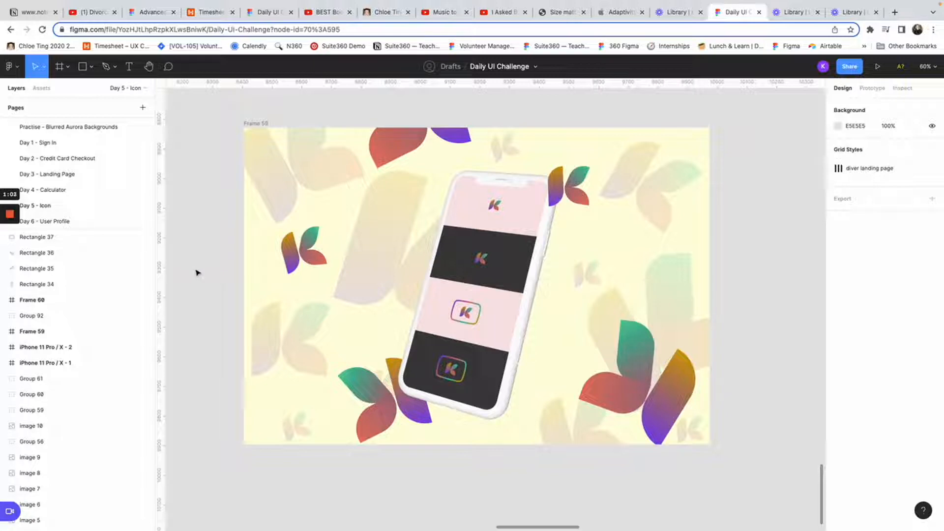
Look up the Clay Mockups 3D plugin among the plugins available for the phone mockup image.
click(543, 249)
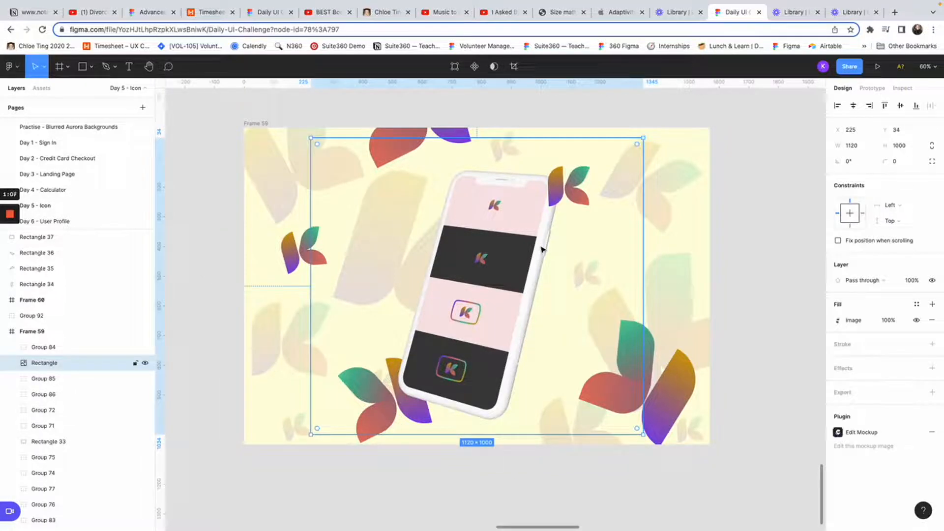
right_click(542, 249)
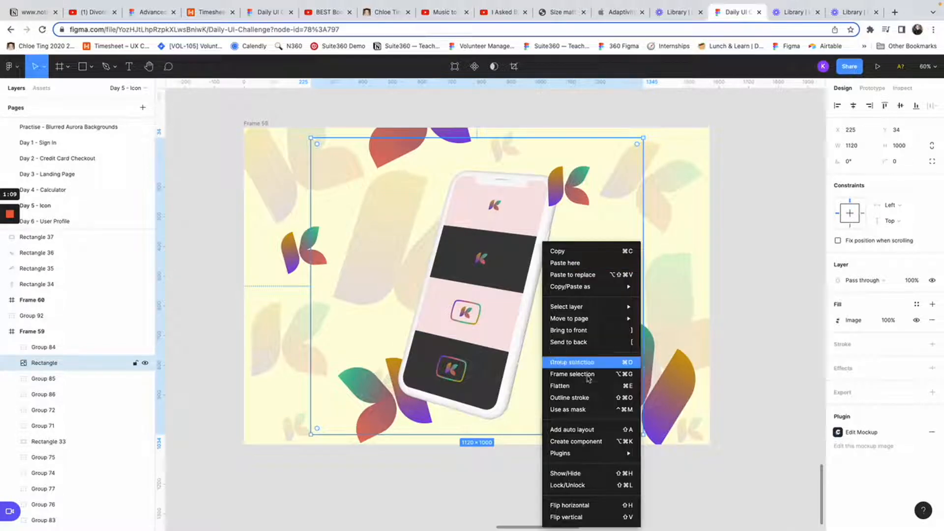
mouse_move(598, 453)
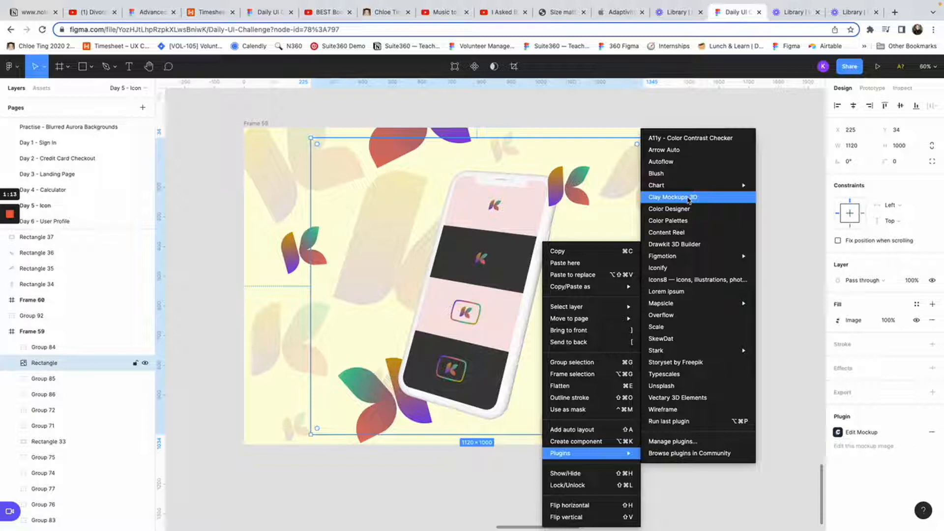
click(192, 252)
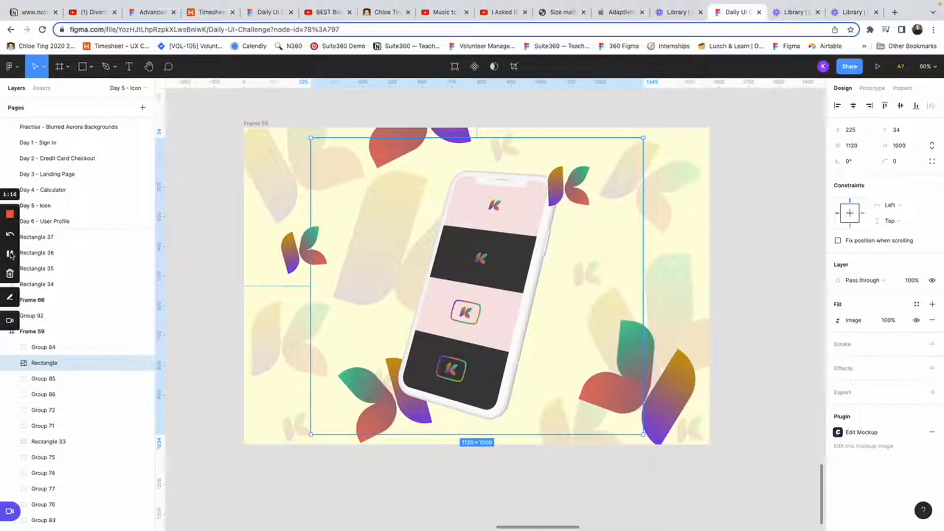
click(10, 254)
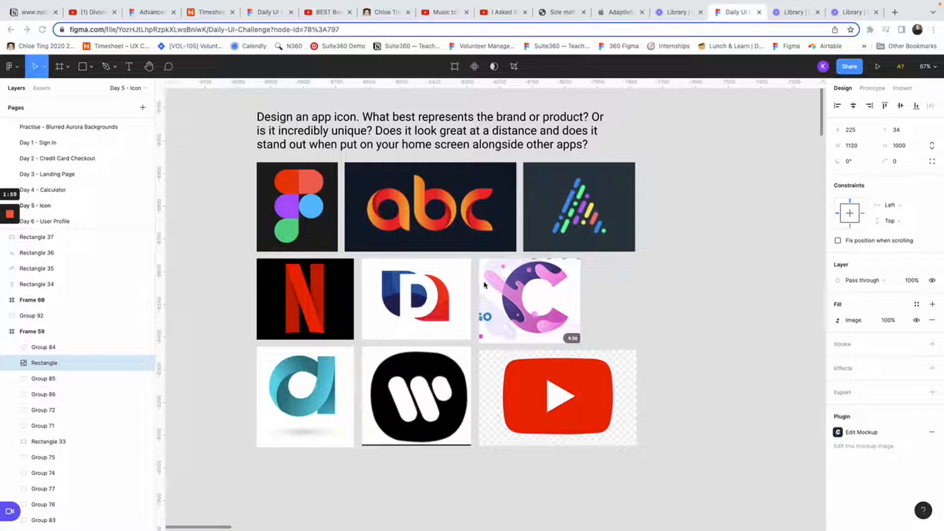
Examine the grey K logo drafts beside the reference logos, including the second draft close up.
scroll(580, 310, right, 10)
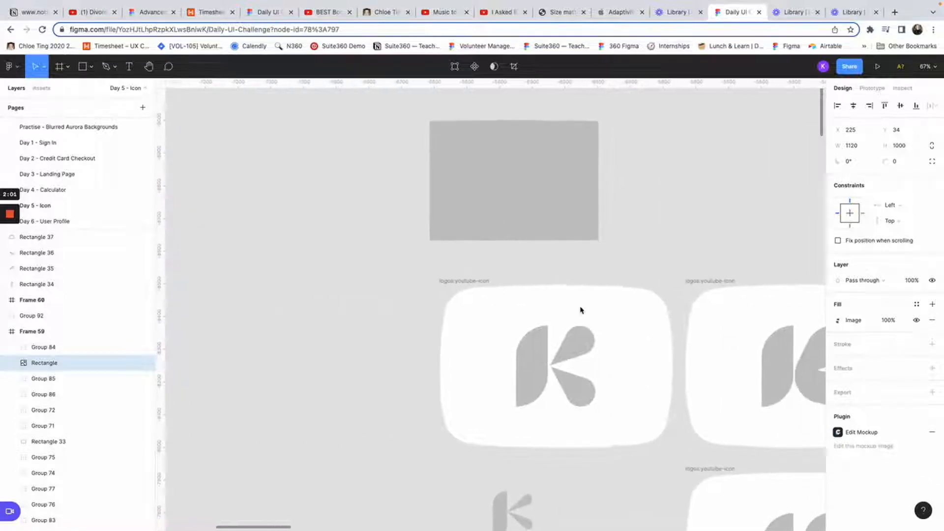
scroll(580, 310, down, 5)
scroll(580, 310, right, 10)
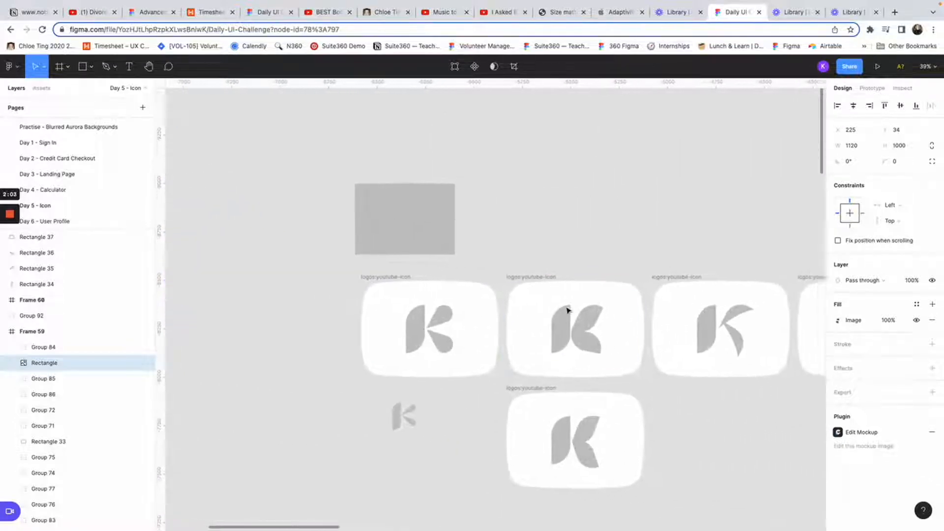
scroll(568, 310, left, 5)
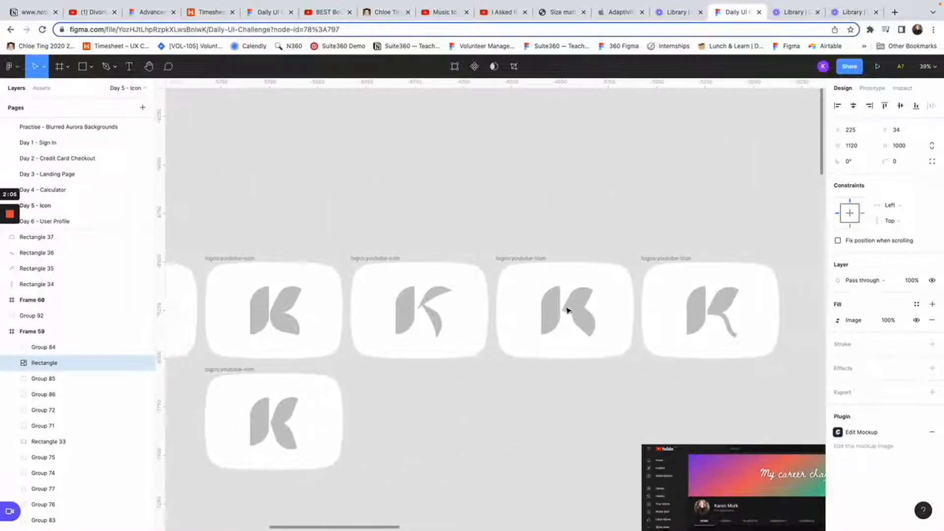
scroll(567, 310, left, 1)
scroll(567, 310, right, 1)
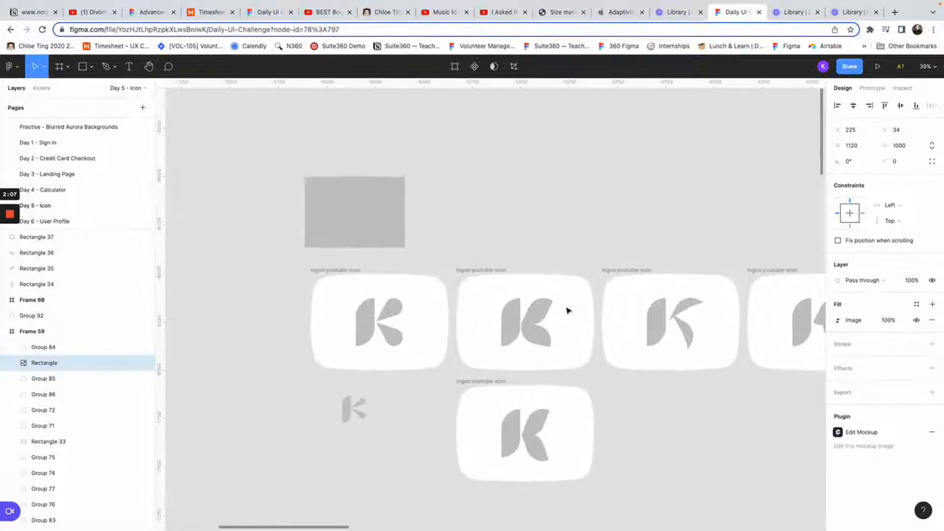
scroll(530, 313, up, 5)
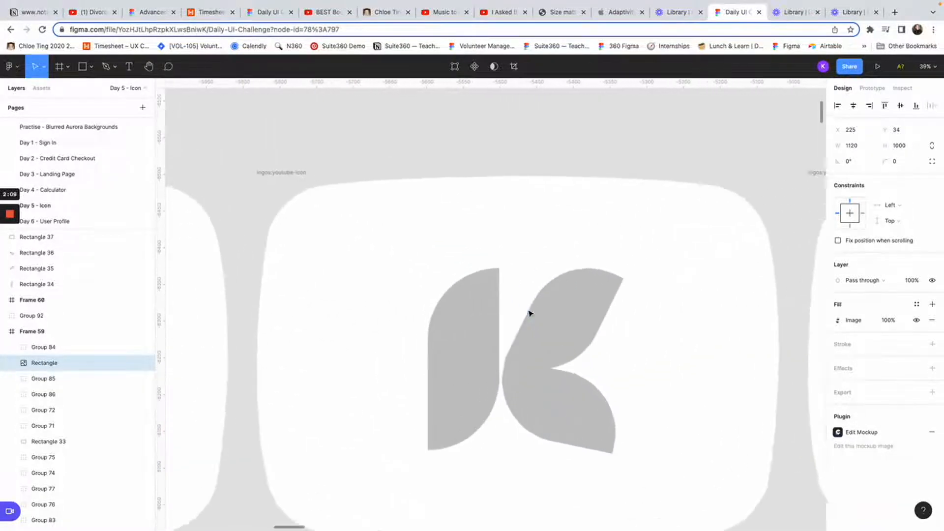
scroll(529, 312, down, 3)
scroll(529, 312, up, 2)
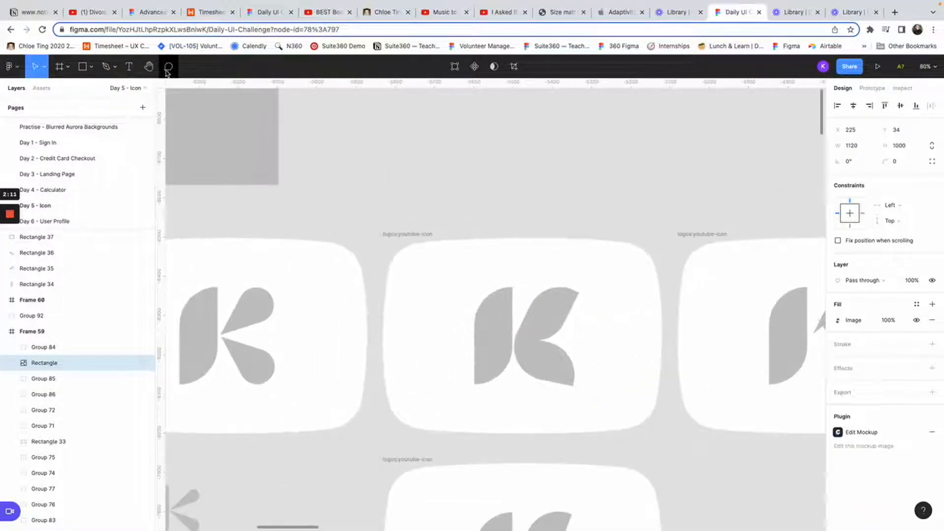
Draw a narrow upright rectangle about 75 × 184 in the empty space above the second K draft.
click(82, 67)
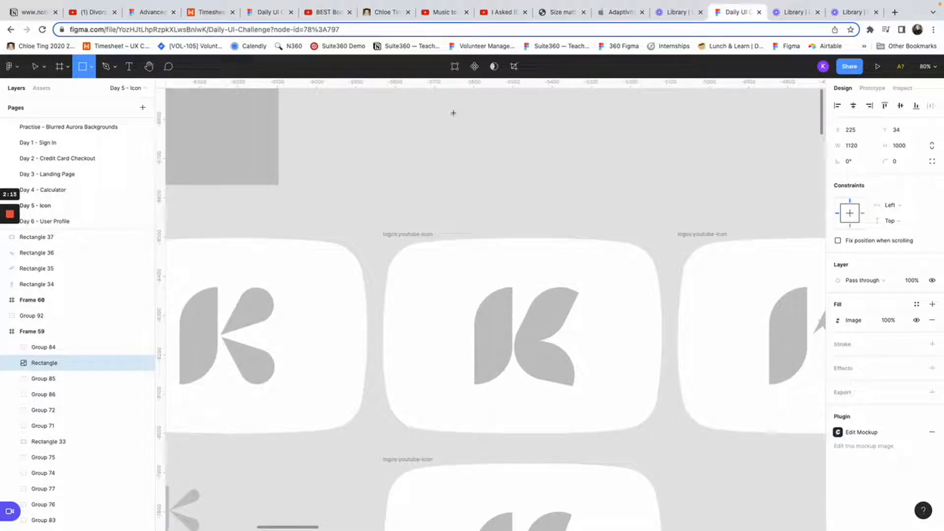
mouse_move(454, 113)
mouse_down()
mouse_move(493, 177)
mouse_move(483, 187)
mouse_up()
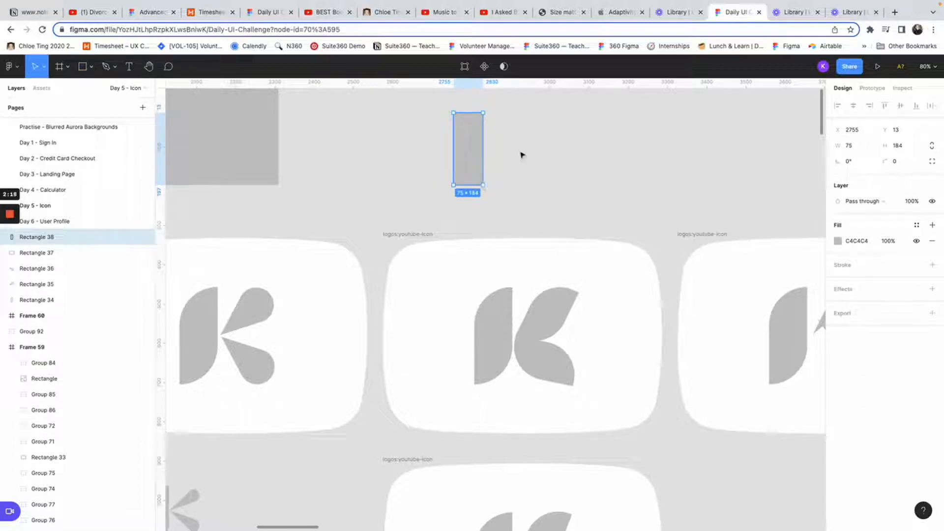
click(607, 153)
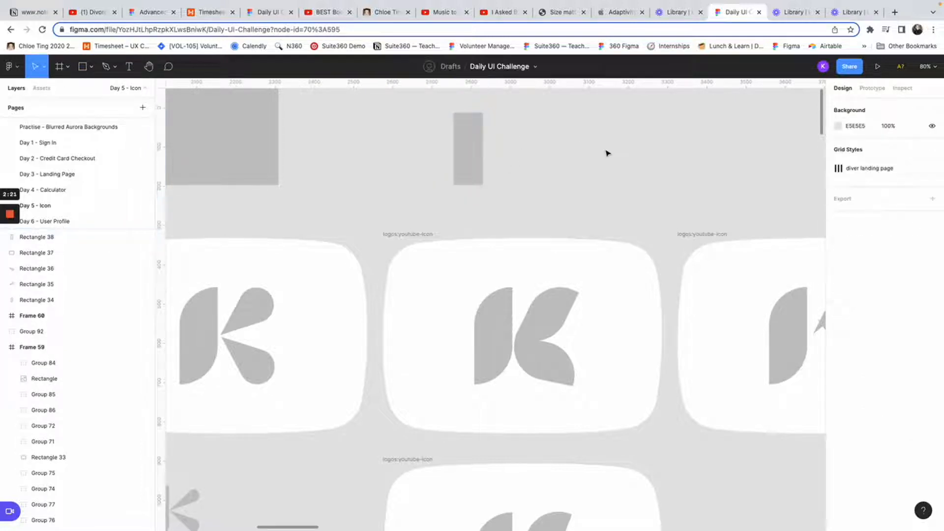
scroll(607, 153, right, 2)
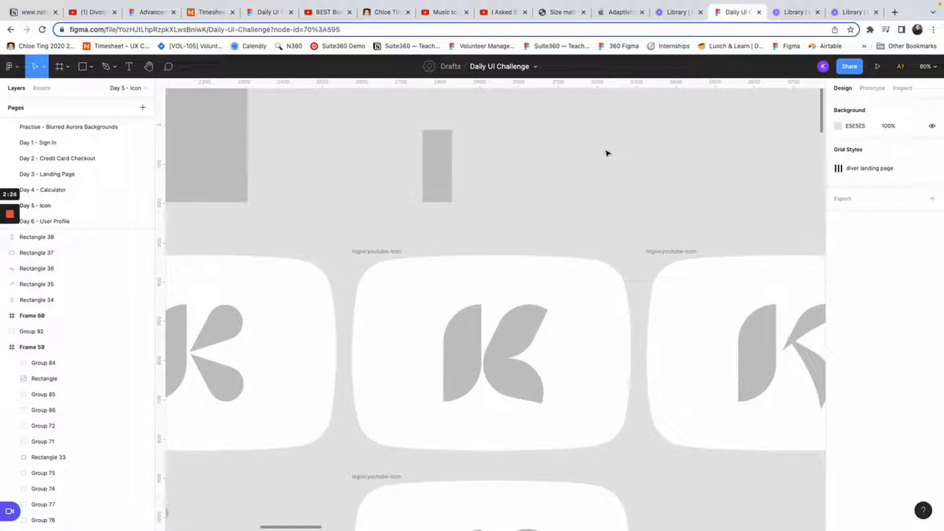
Switch the new narrow rectangle to independent corner radii.
click(450, 156)
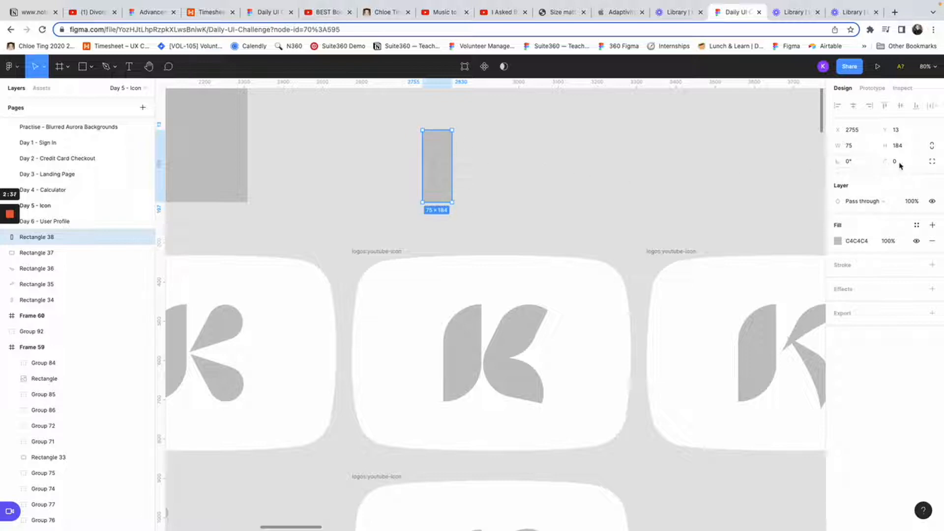
click(933, 162)
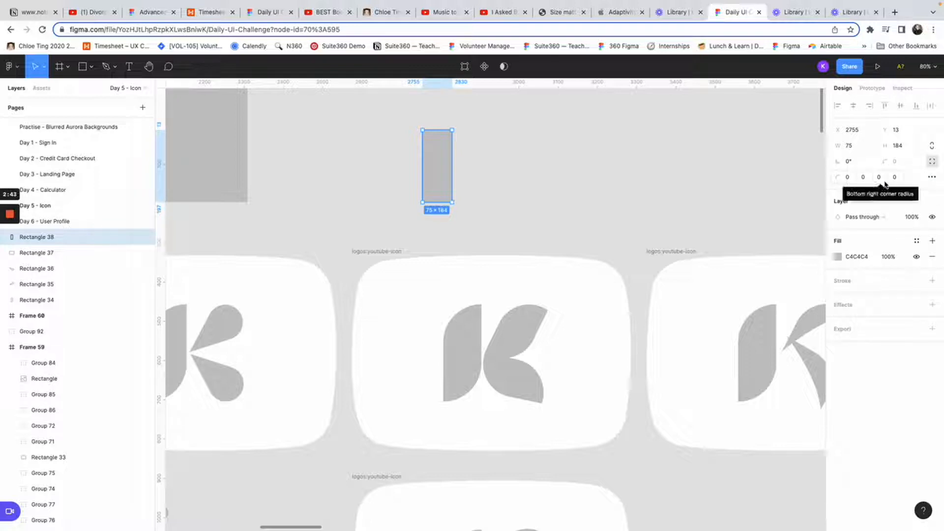
click(846, 178)
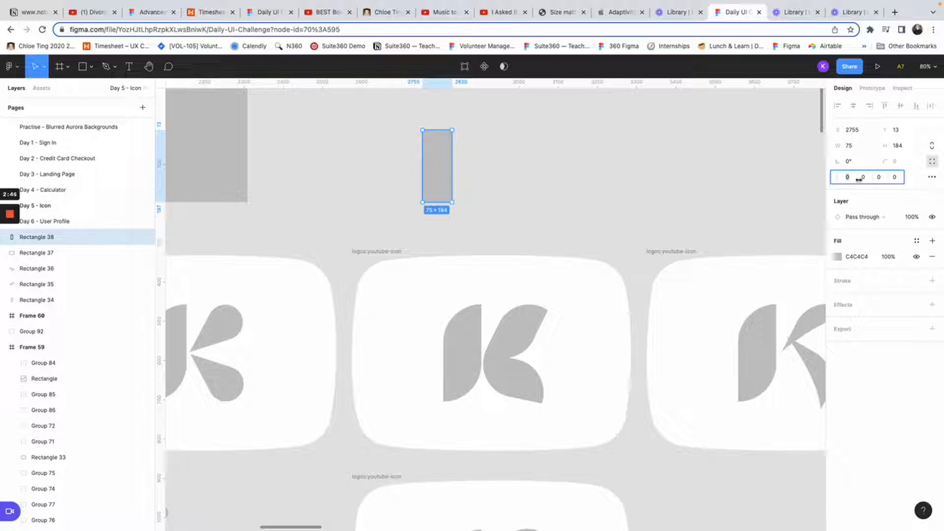
click(862, 179)
click(880, 179)
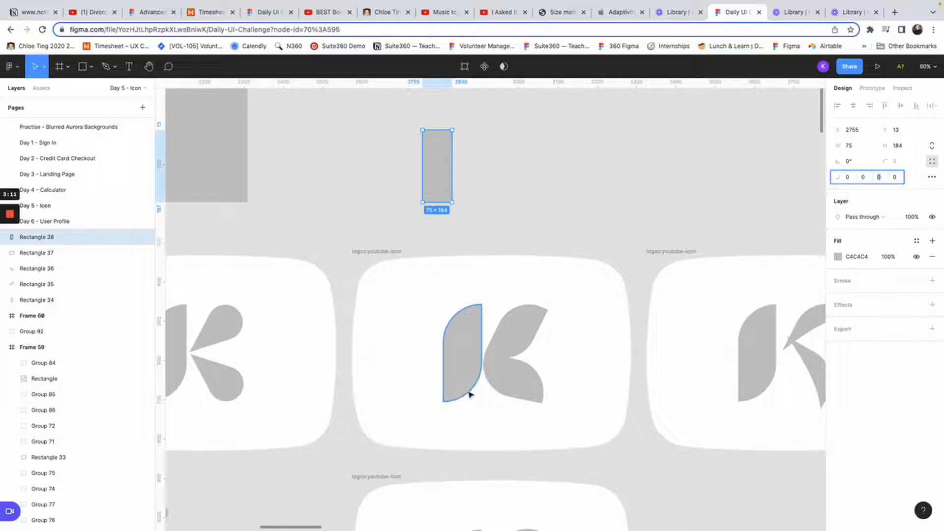
Set the narrow rectangle's top-left and bottom-right corner radii to 72.
click(849, 179)
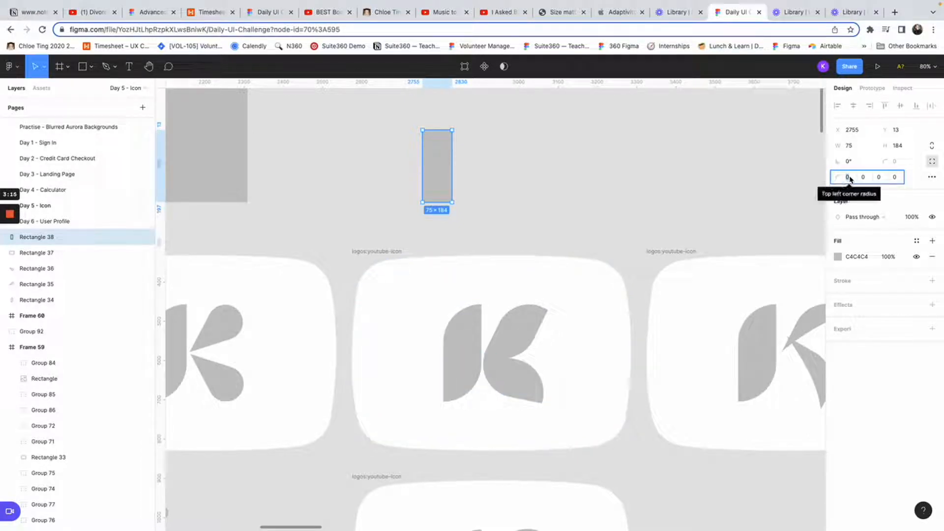
text(1)
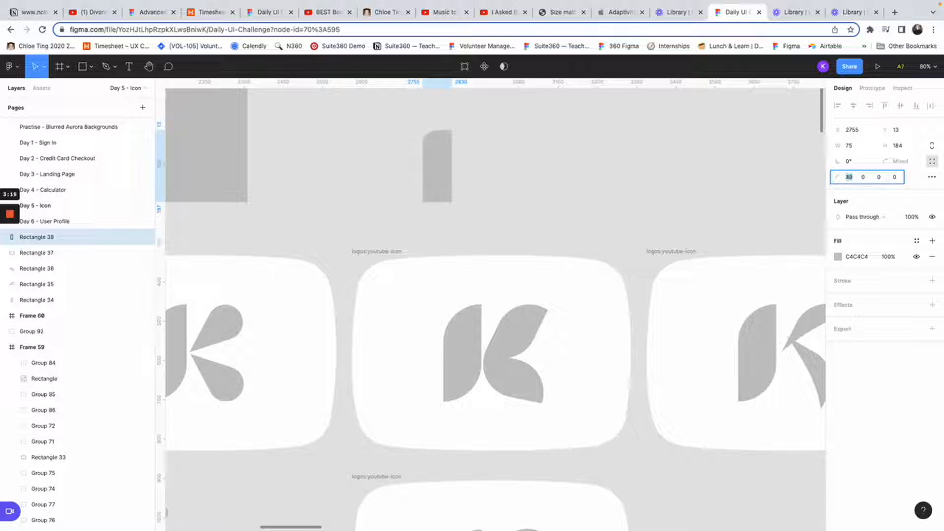
key(Up)
key(Up)
key(Up)
key(Up)
key(Up)
key(Up)
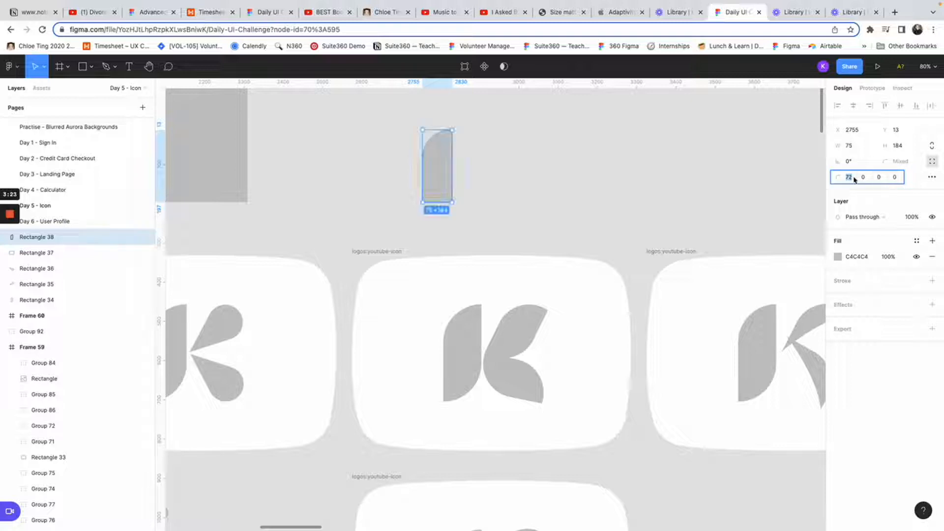
click(880, 177)
text(72)
key(Return)
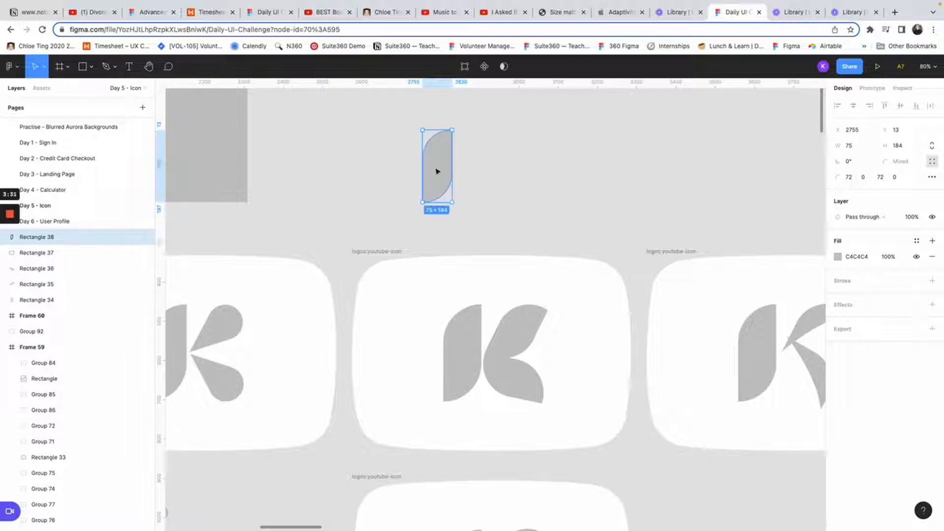
Duplicate the rounded shape and place the copy, rotated to -30°, against the original's upper right side as the K's arm.
drag(437, 169, 441, 178)
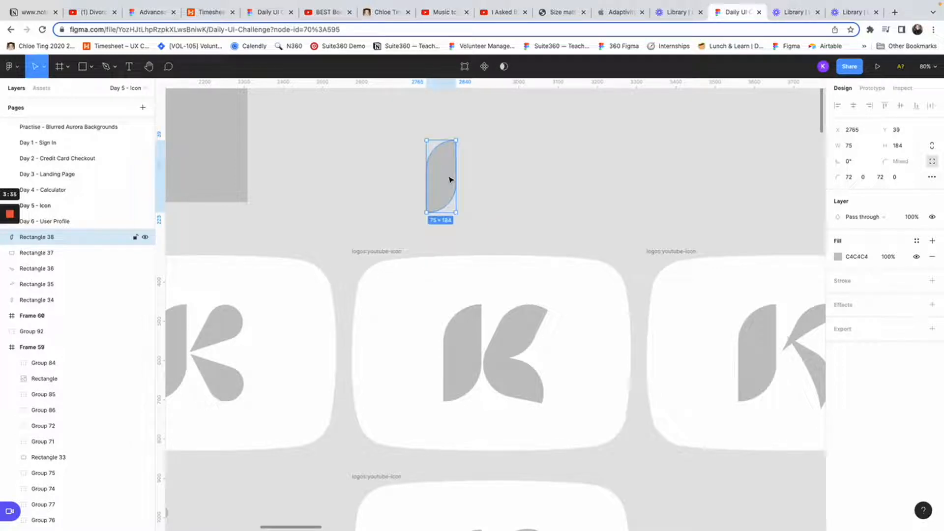
key(ctrl+d)
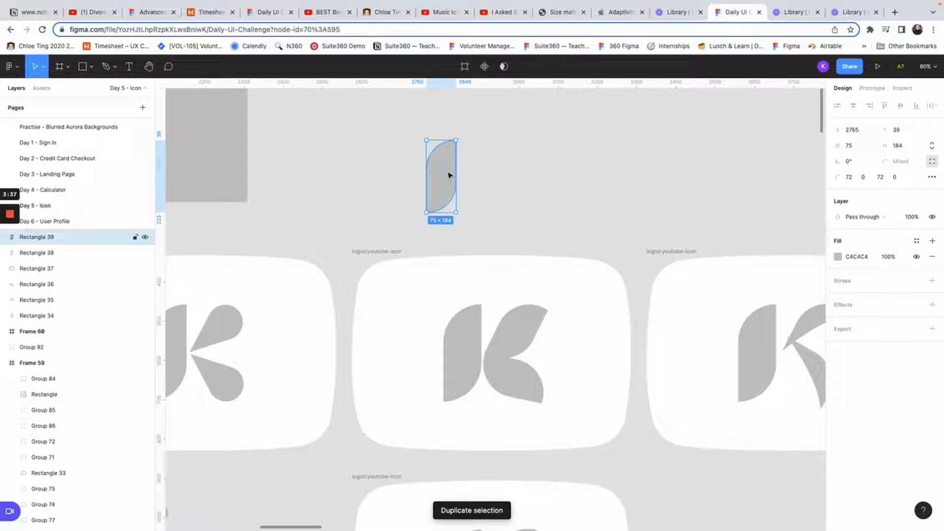
drag(449, 175, 492, 175)
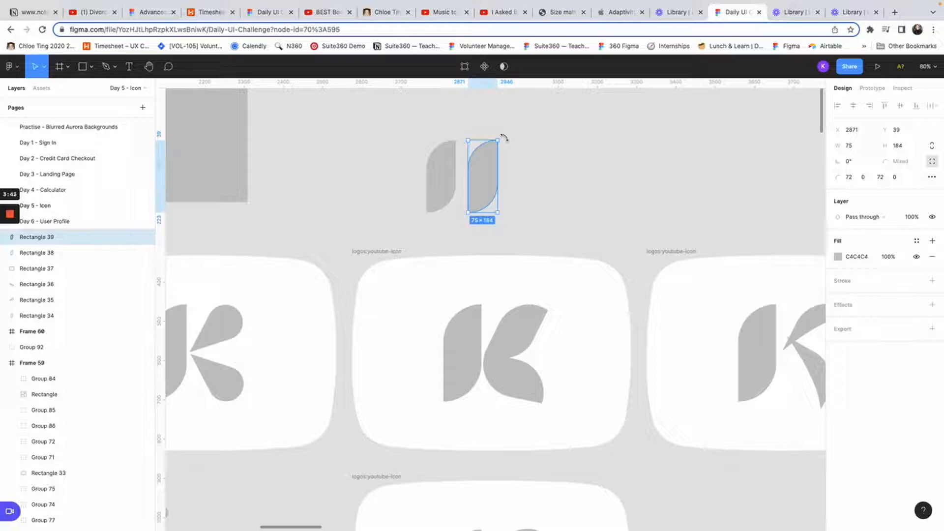
mouse_move(508, 146)
mouse_down()
mouse_move(520, 166)
mouse_move(519, 156)
mouse_up()
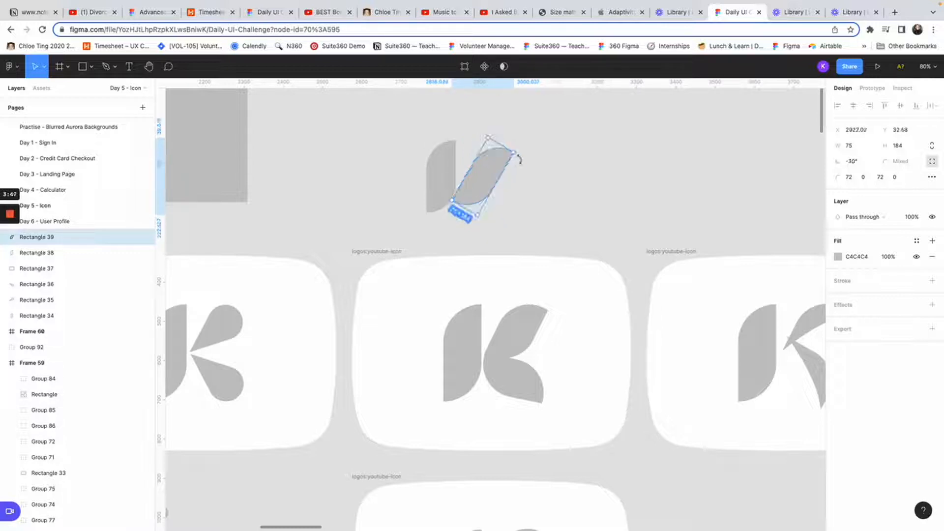
drag(478, 179, 483, 155)
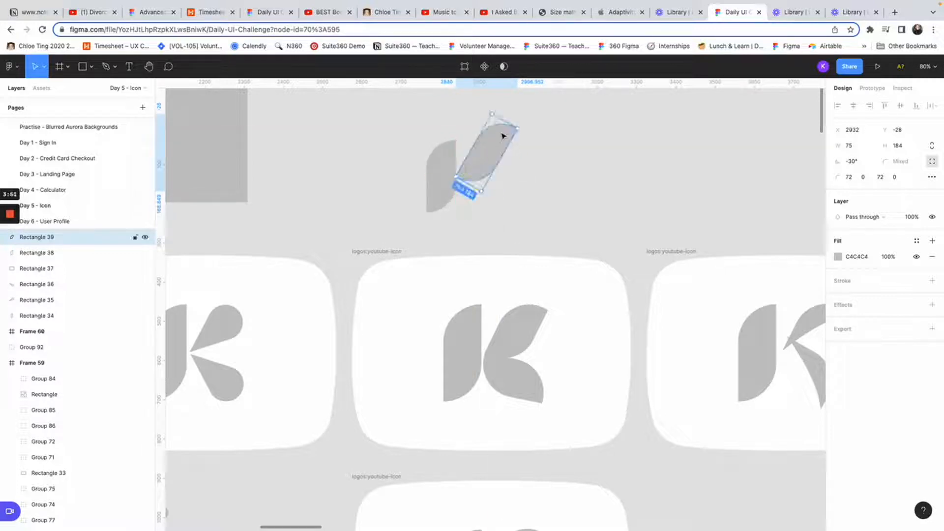
Shrink the tilted arm of the new K to about 63 × 122, keeping it against the upright stem.
drag(502, 124, 493, 164)
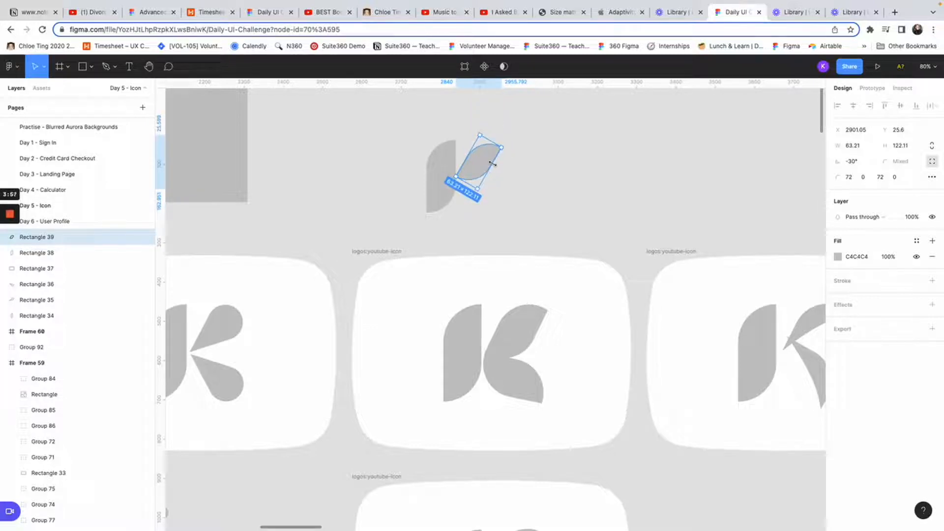
click(536, 173)
Duplicate the resized arm and flip the copy vertically.
click(471, 166)
key(super+d)
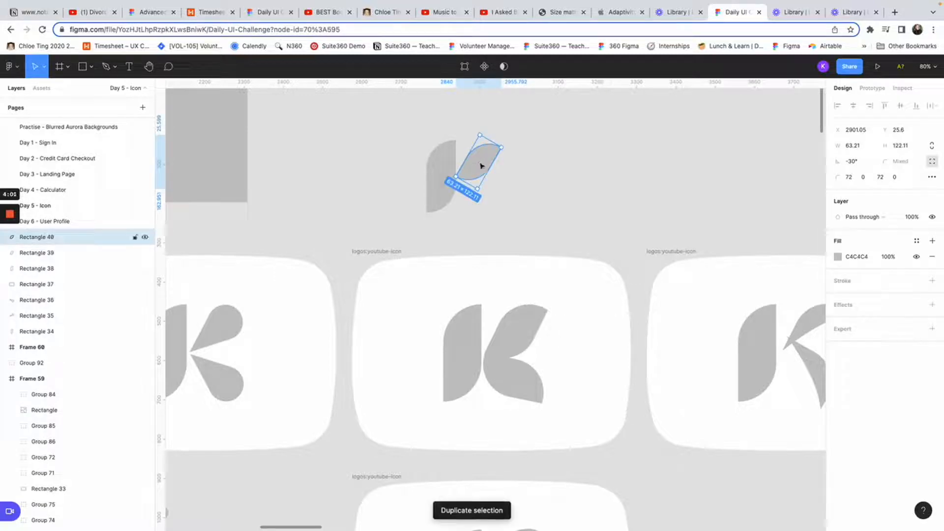
right_click(483, 166)
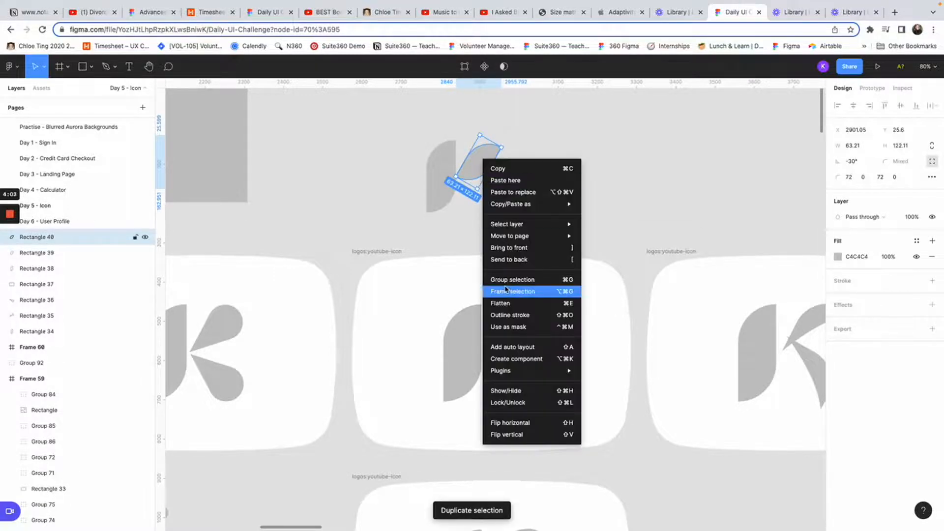
click(521, 435)
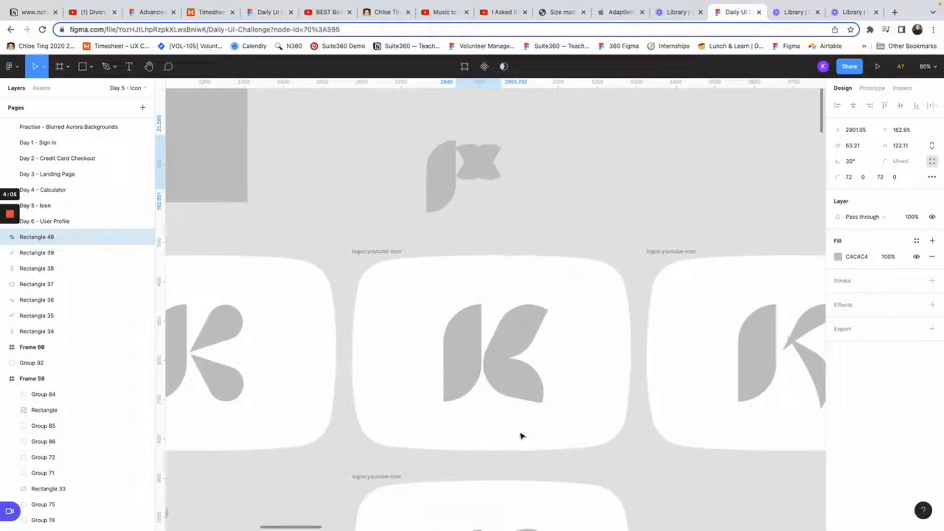
Move the flipped copy down 75 and right 1 so it forms the K's lower leg.
key(shift+Down)
key(shift+Down)
key(shift+Down)
key(shift+Down)
key(shift+Down)
key(shift+Down)
key(shift+Down)
key(shift+Down)
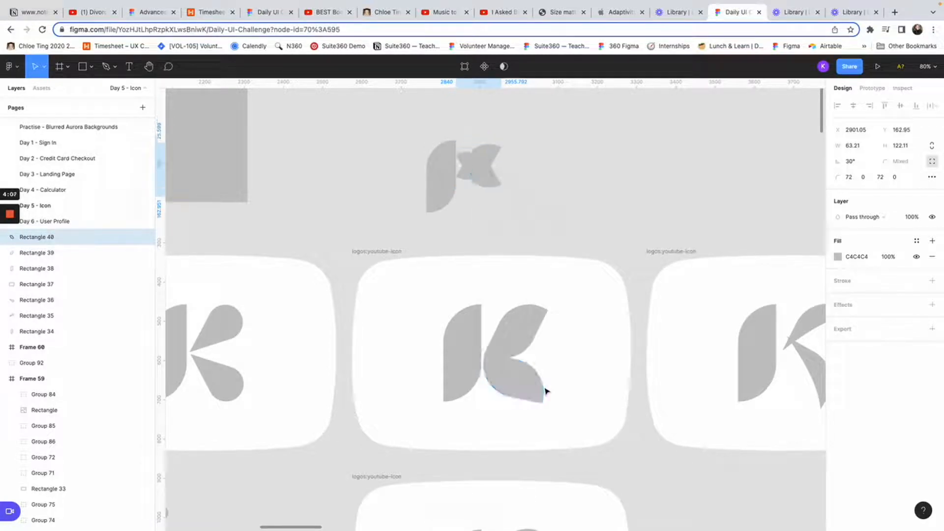
key(shift+Down)
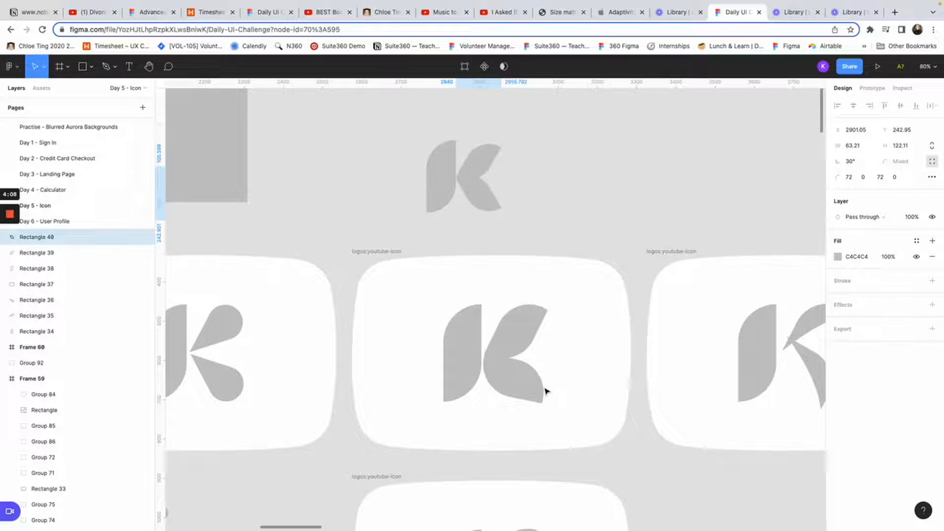
key(Up)
key(Right)
key(Up)
key(Up)
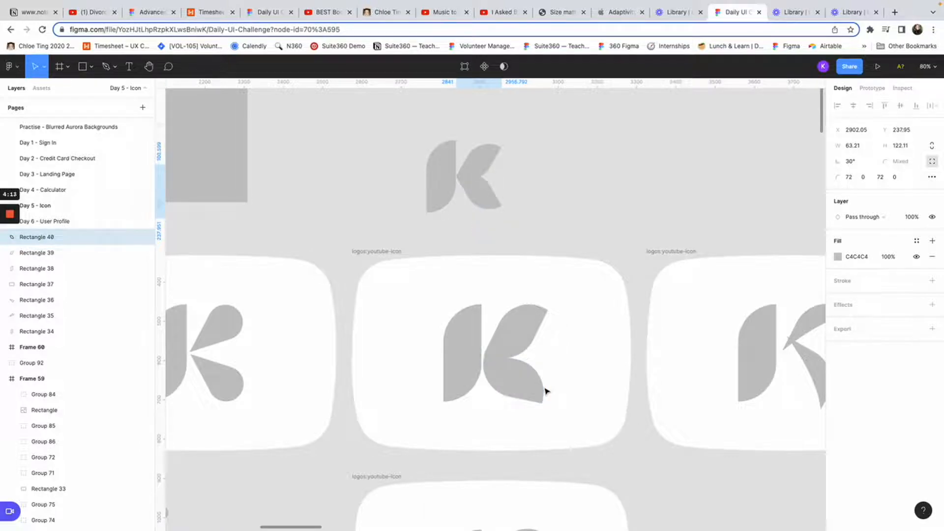
Rotate the K's lower leg very slightly.
click(619, 220)
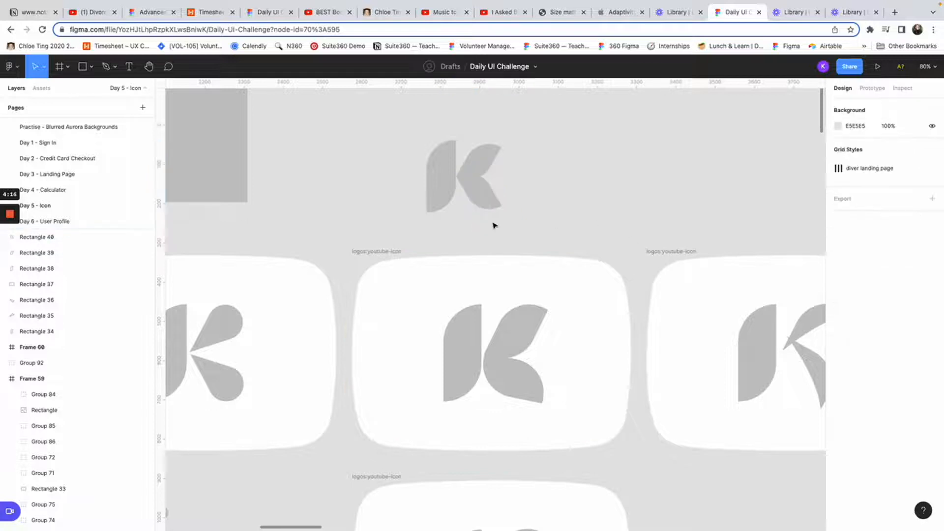
click(499, 204)
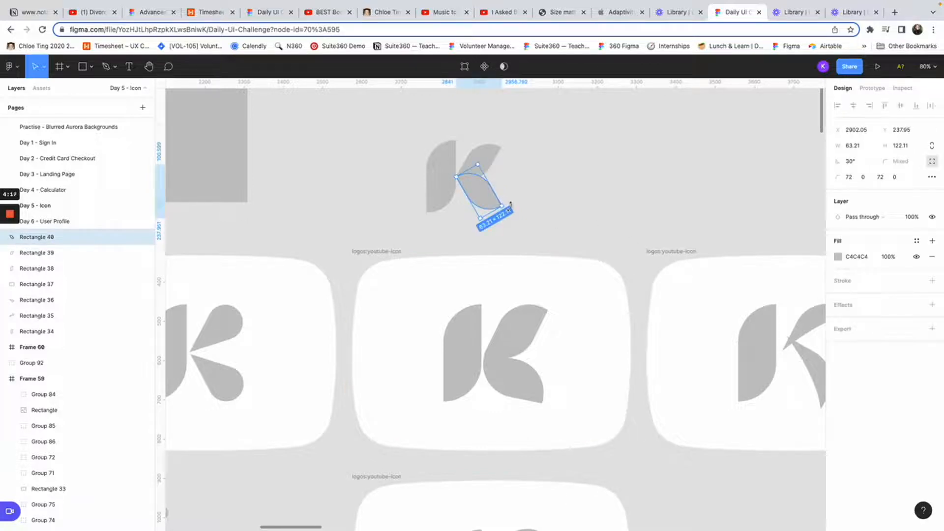
drag(510, 205, 514, 210)
click(561, 176)
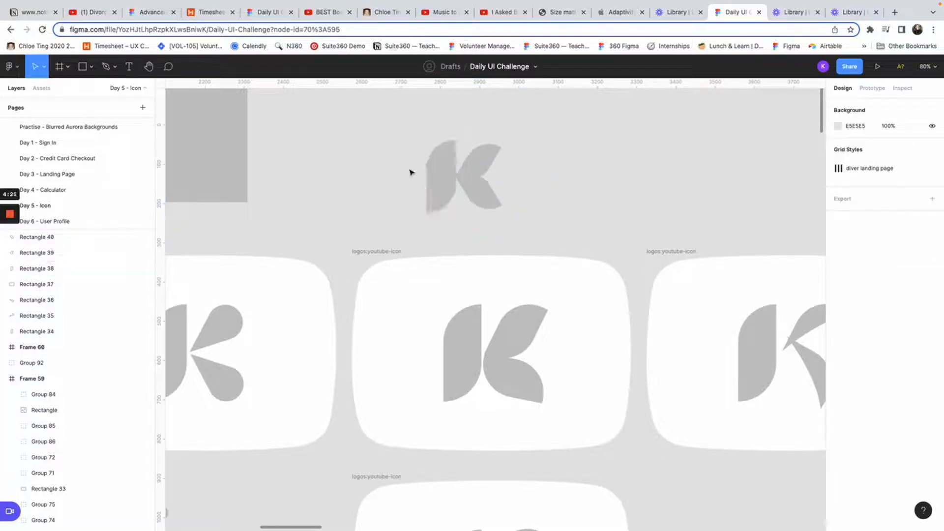
Group the stem, arm and leg of the new K and shift the group slightly down and to the right.
drag(422, 140, 538, 241)
key(ctrl+g)
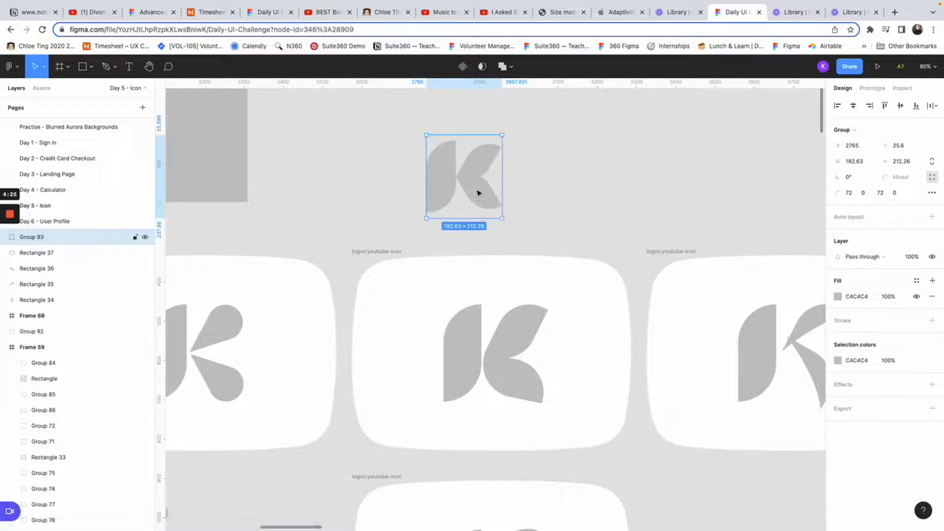
mouse_move(480, 191)
mouse_down()
mouse_move(591, 199)
mouse_move(465, 204)
mouse_move(481, 196)
mouse_up()
Draw a rectangle about 286 × 197 in the empty space to the right of the new K.
click(428, 284)
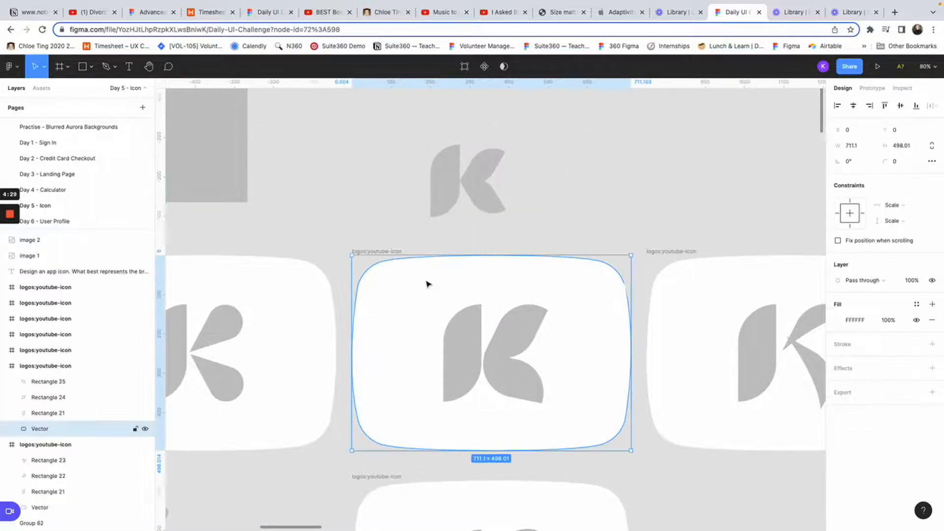
click(83, 66)
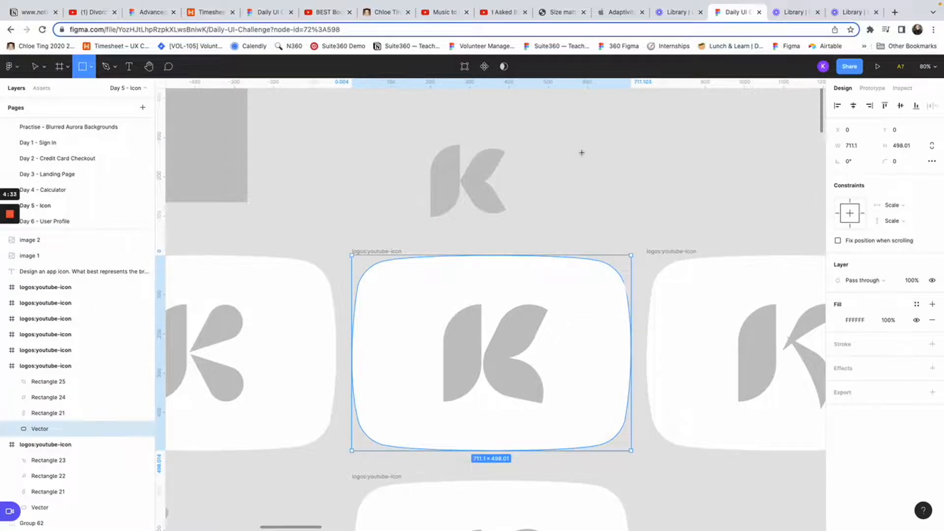
mouse_move(572, 140)
mouse_down()
mouse_move(655, 212)
mouse_move(684, 217)
mouse_up()
Set the new rectangle's corner radius to 41.
click(896, 164)
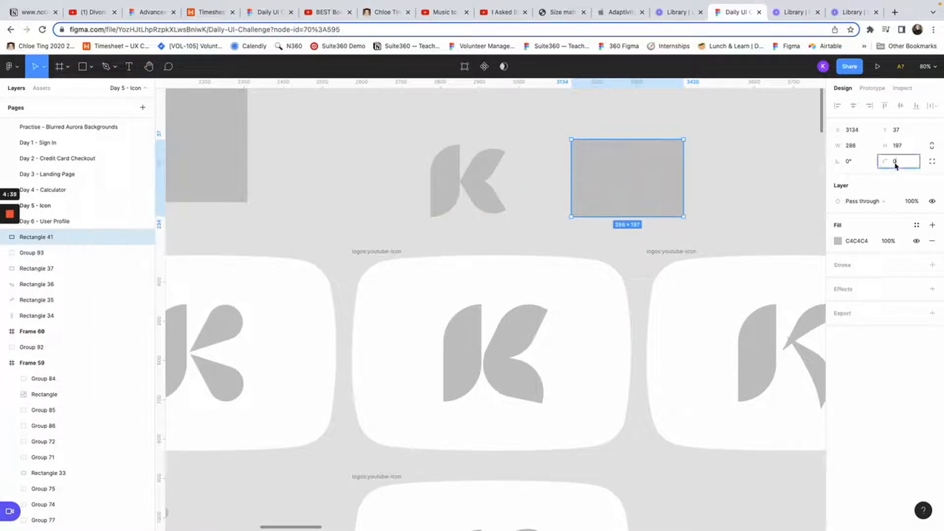
text(18)
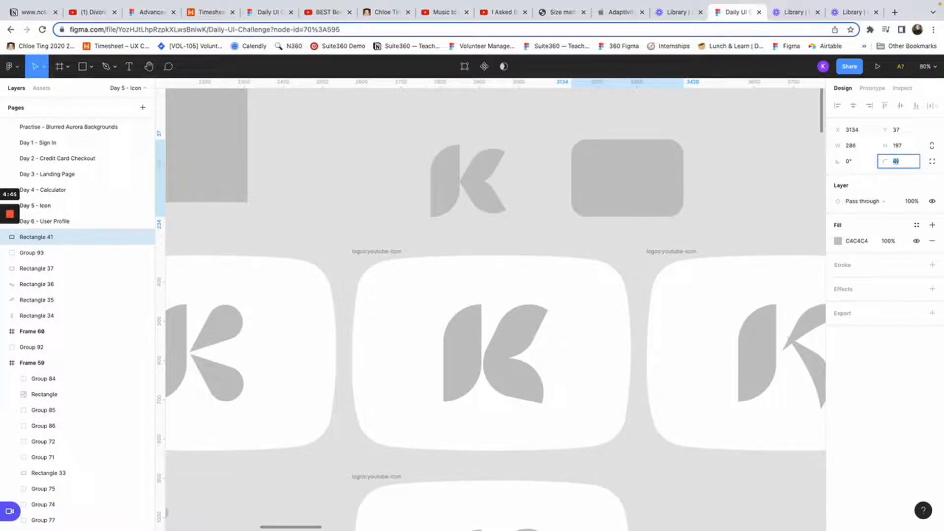
click(731, 175)
Edit the rounded rectangle's outline and pull the midpoint of its top edge up to about Y 31.
scroll(731, 175, up, 2)
scroll(732, 175, right, 2)
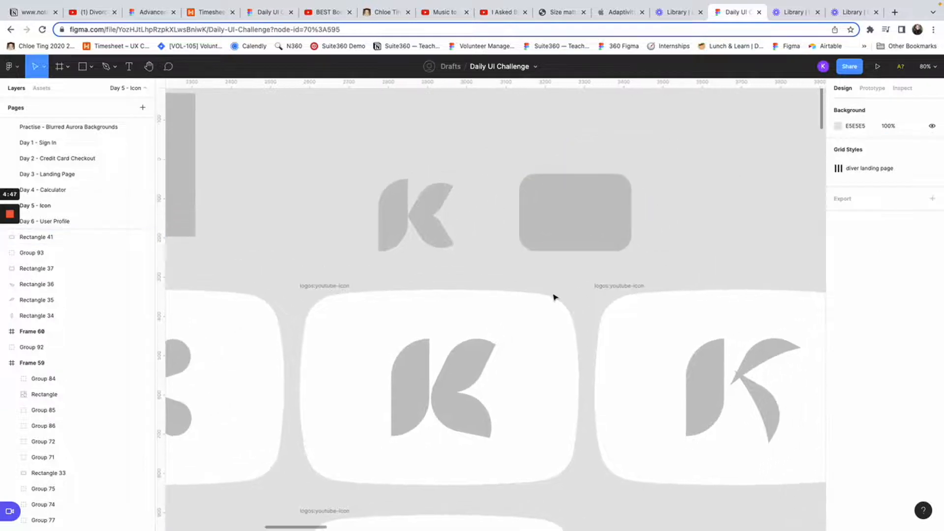
scroll(582, 176, up, 5)
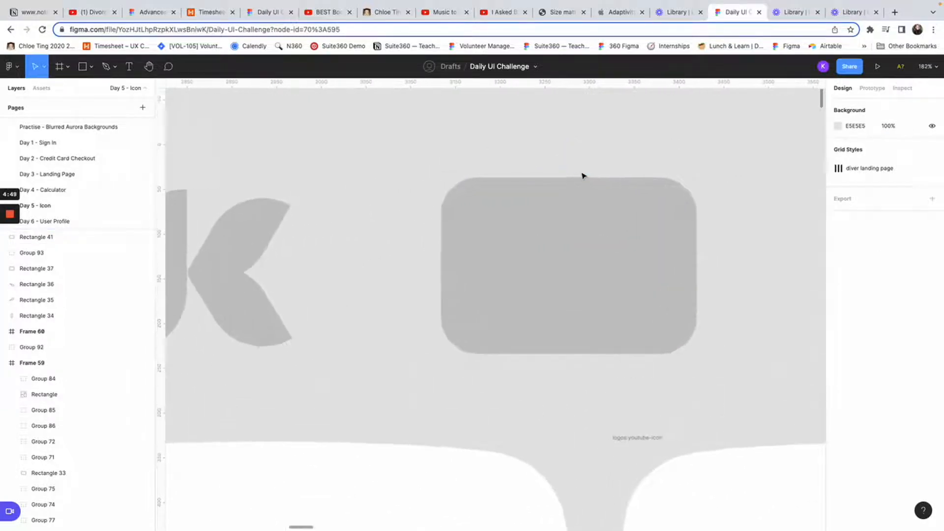
double_click(570, 238)
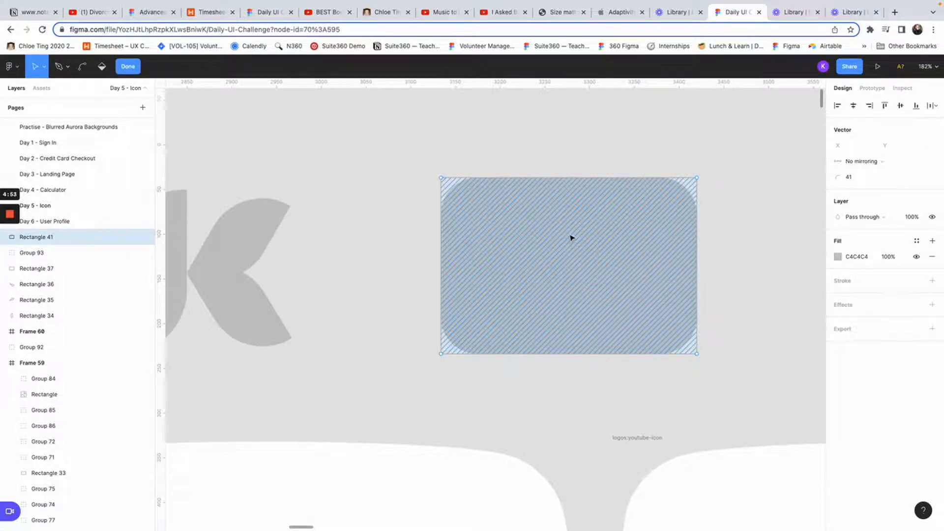
key(Escape)
double_click(566, 209)
key(Escape)
double_click(561, 196)
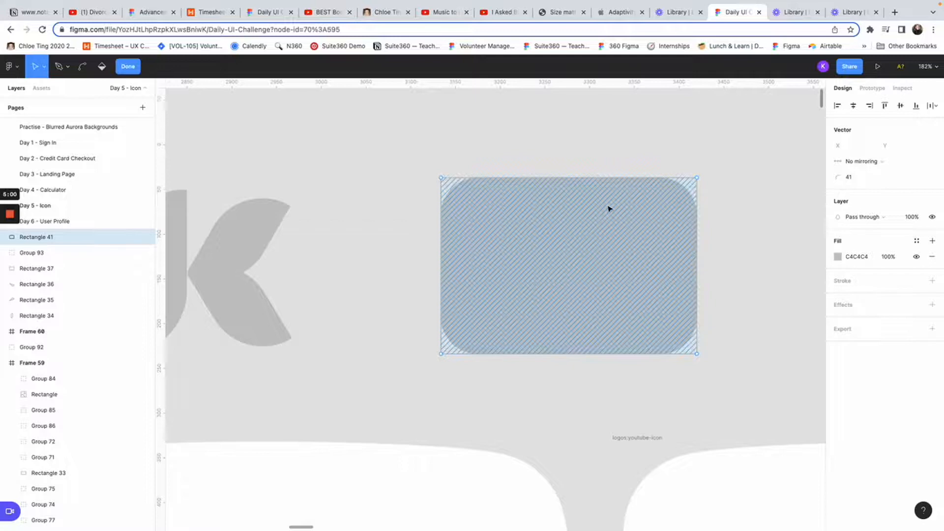
click(569, 177)
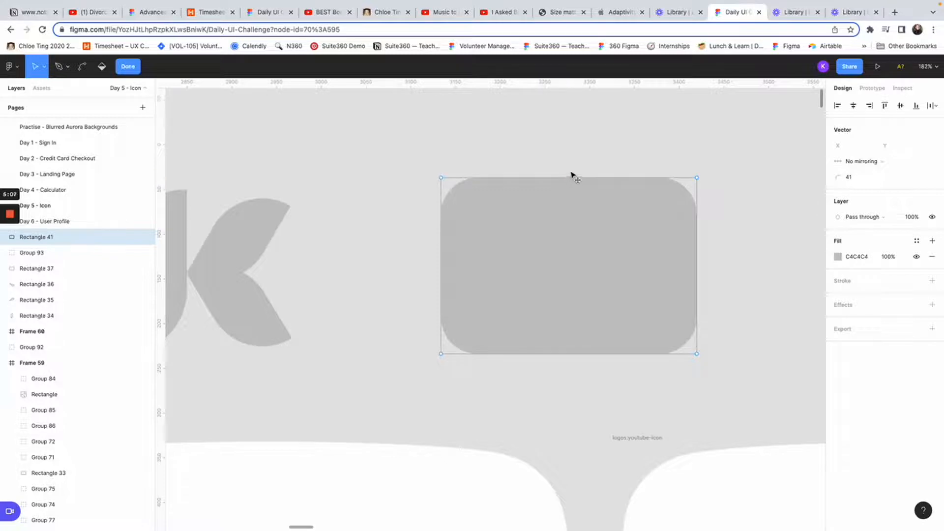
scroll(570, 192, up, 5)
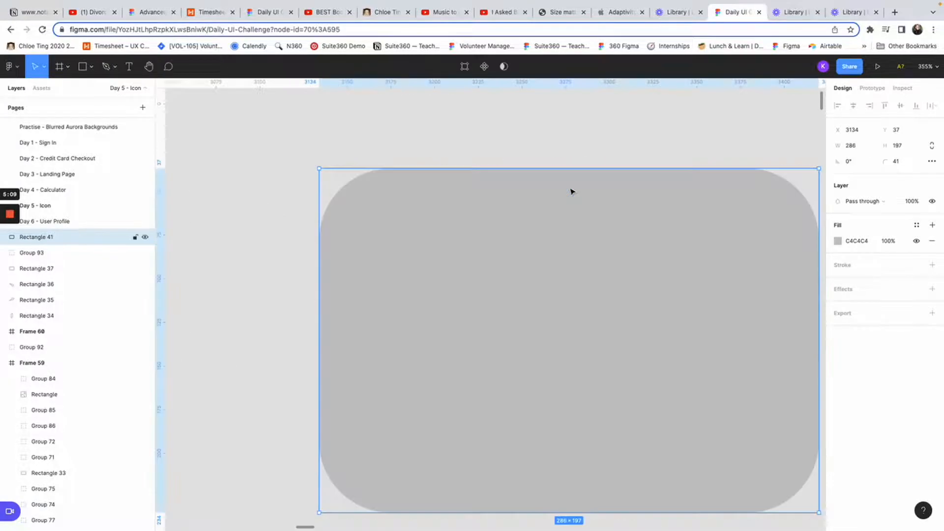
drag(570, 168, 571, 159)
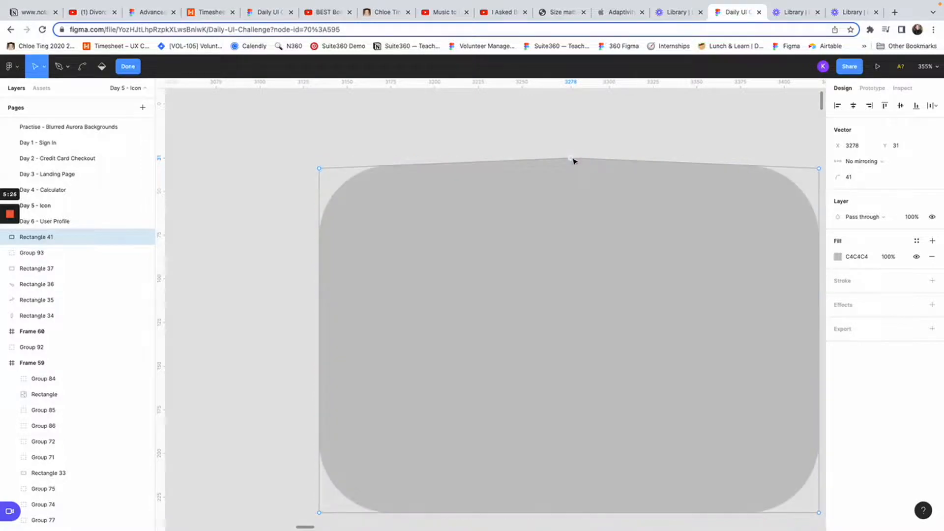
Bend the raised top midpoint into a smooth curve and finish editing the outline.
click(82, 69)
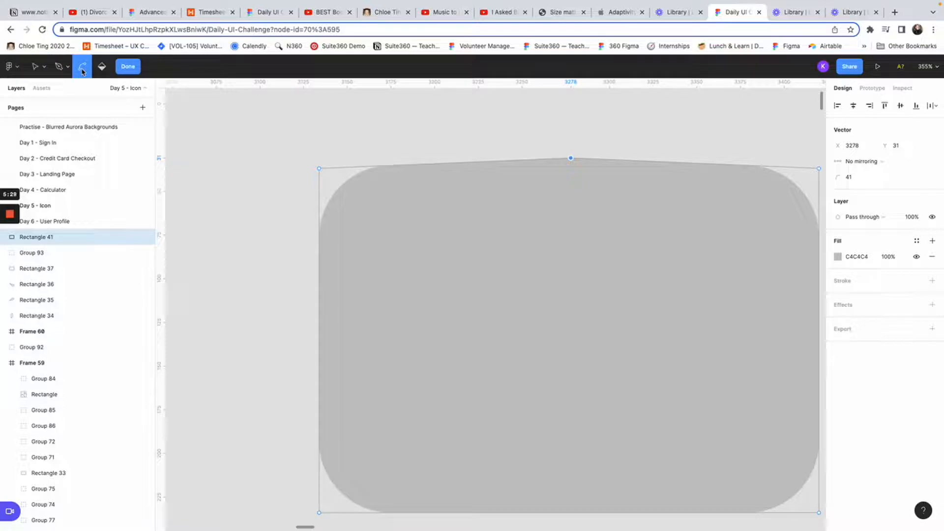
click(571, 159)
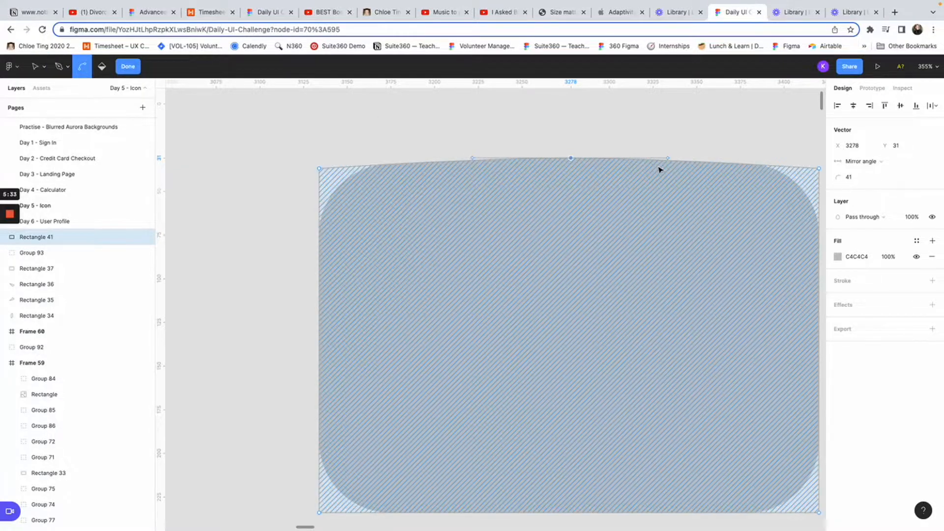
scroll(659, 170, down, 5)
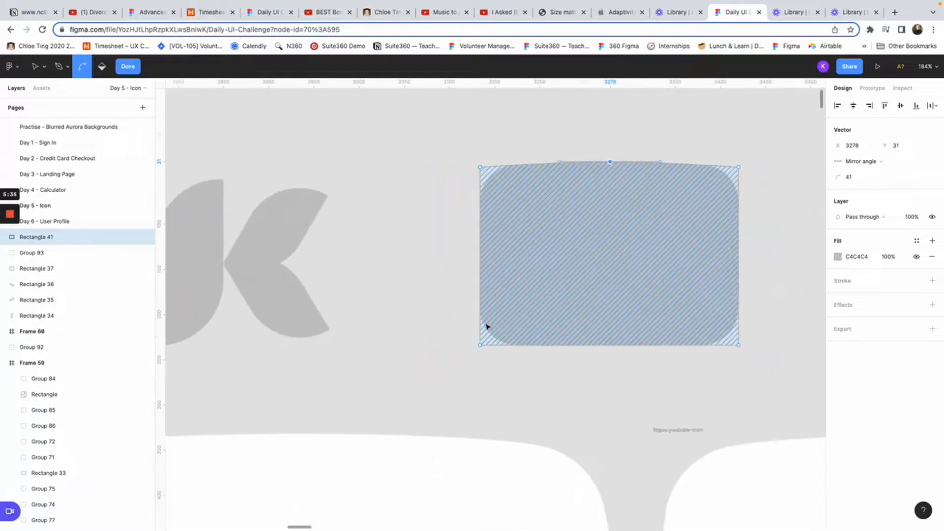
scroll(422, 360, down, 5)
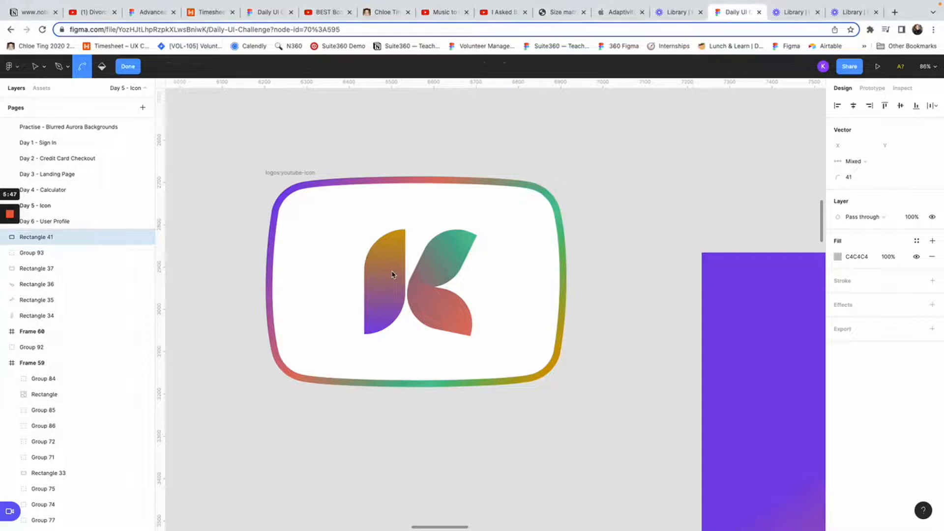
key(Escape)
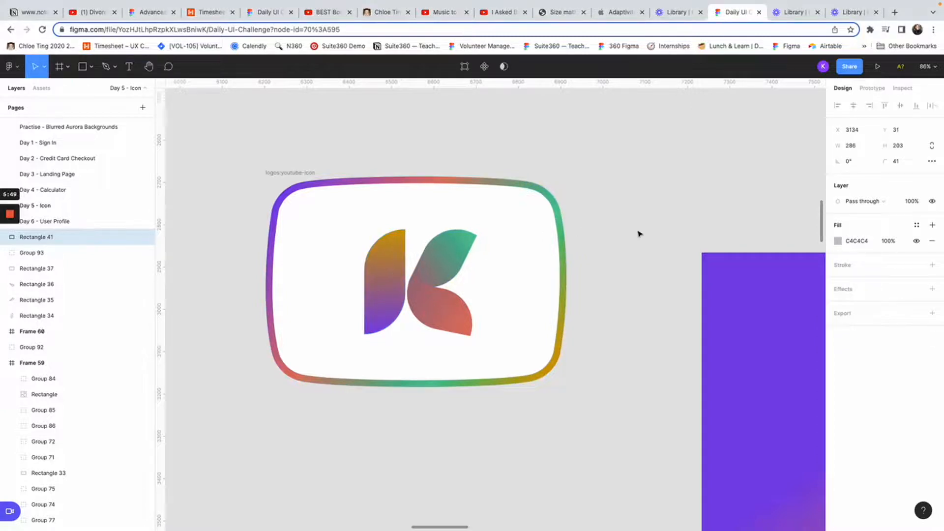
Open the linear gradient fill of the coloured K's upright stem and examine its gradient types and end colour.
click(405, 276)
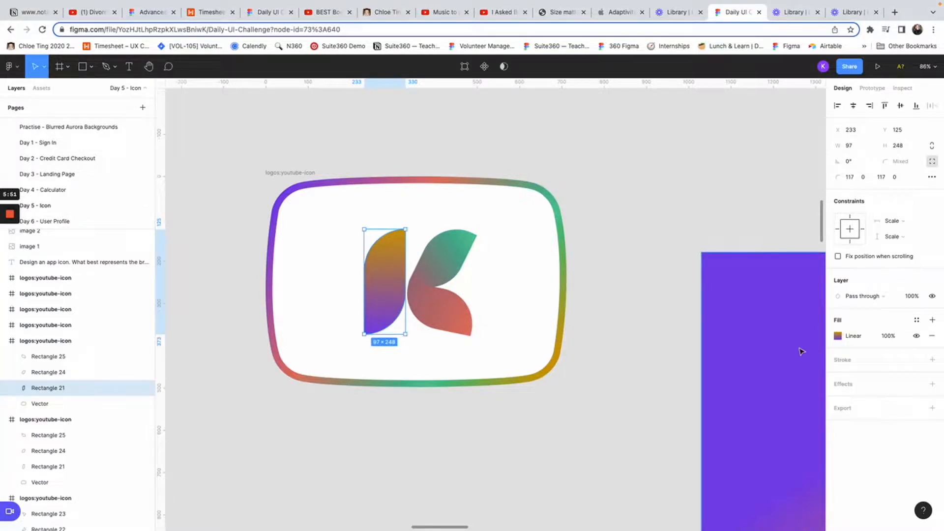
click(839, 337)
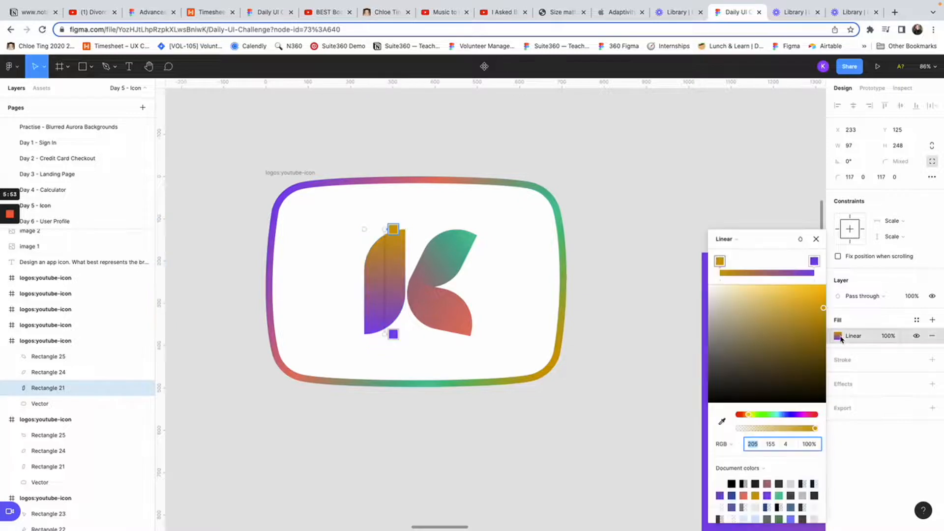
click(738, 241)
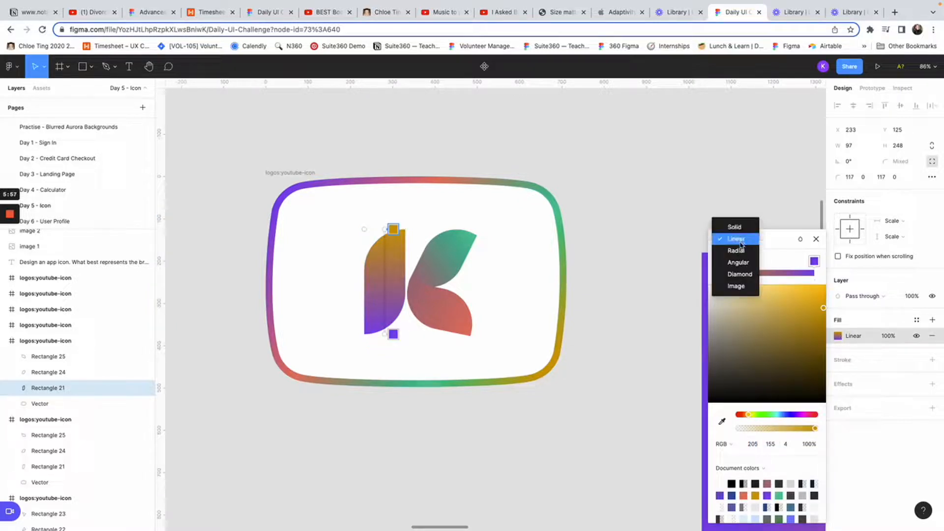
click(773, 244)
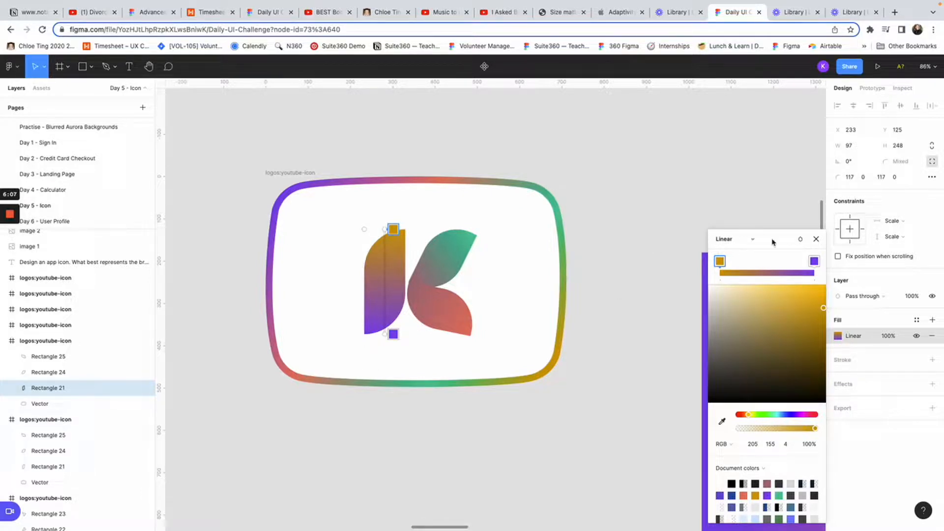
click(815, 262)
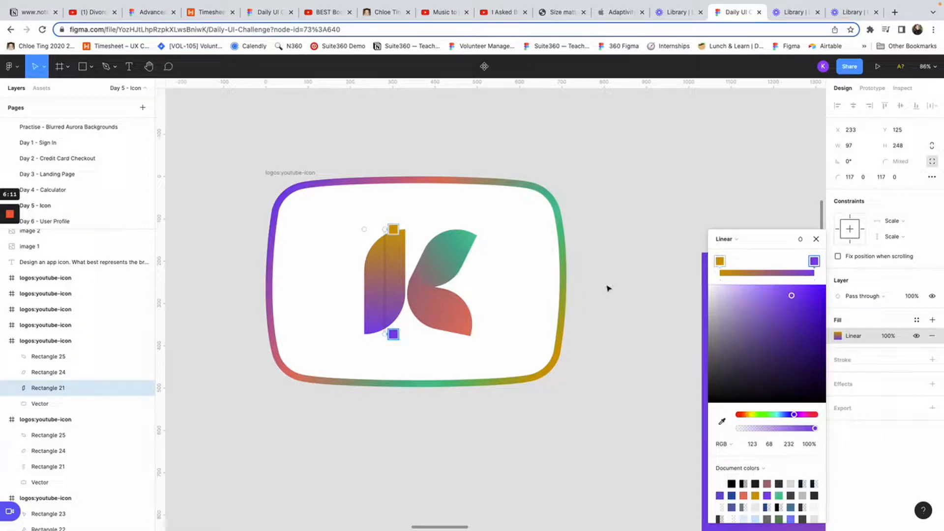
Change the stem gradient's amber stop to green, RGB 20, 205, 4, and select the purple stop.
click(721, 263)
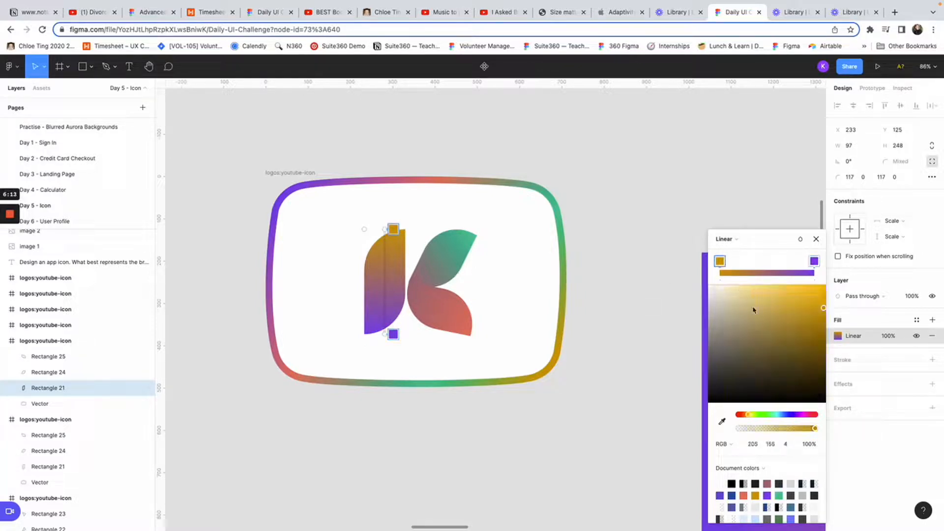
click(764, 415)
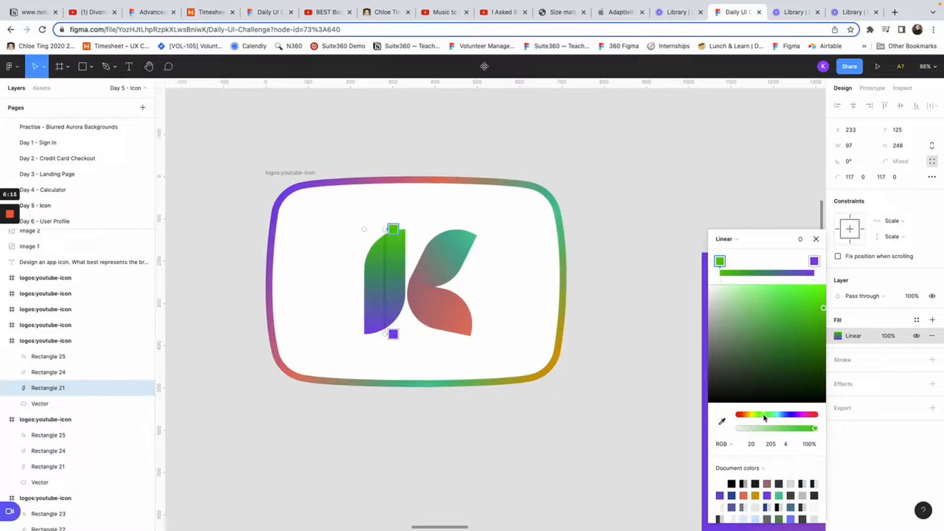
click(814, 261)
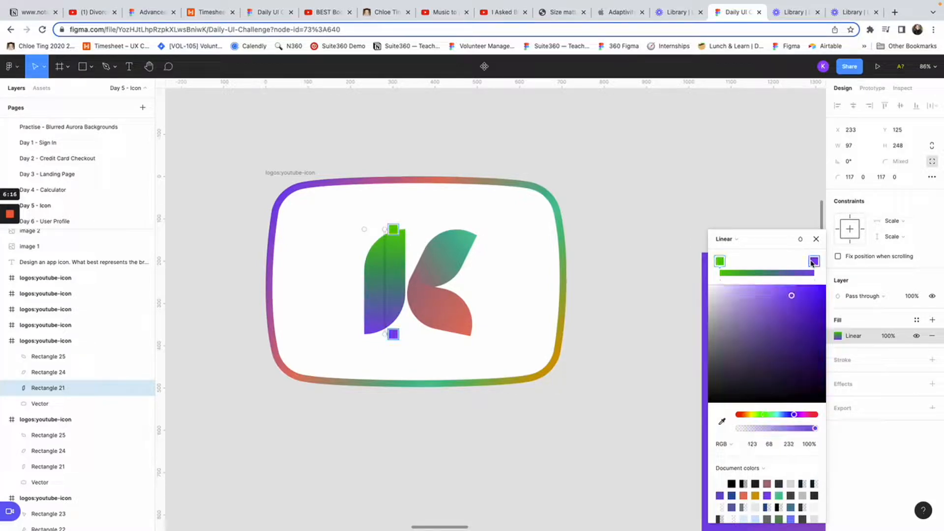
Try turquoise, RGB 68, 232, 222, on the stem's purple gradient stop, and undo both stem colour changes.
click(777, 416)
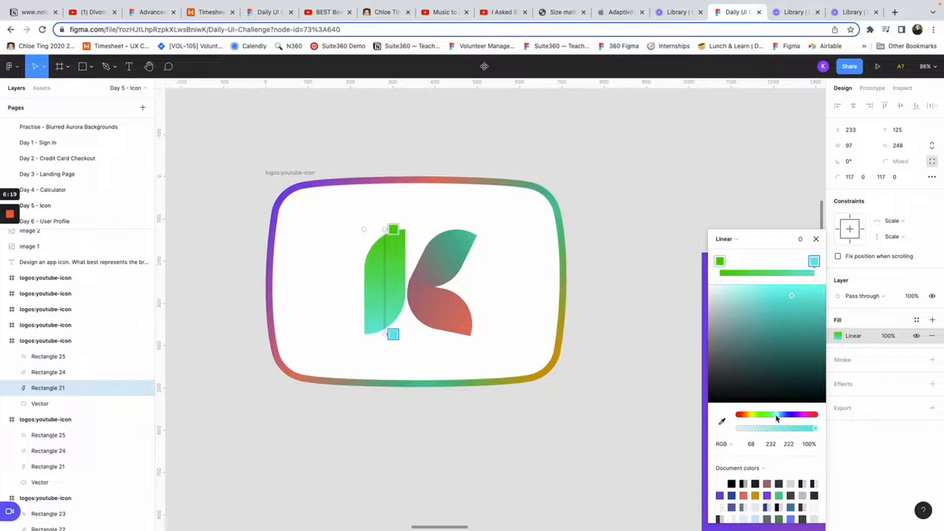
key(super+z)
key(super+z)
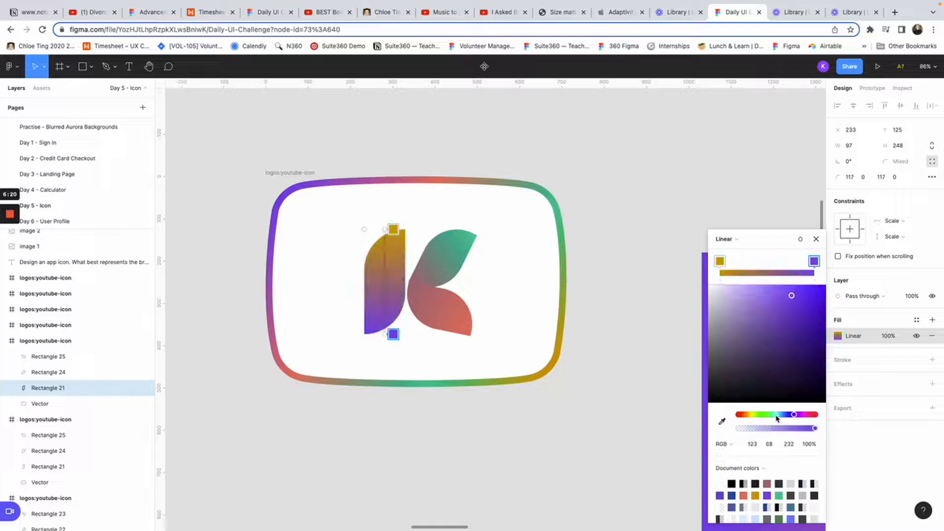
click(816, 240)
Inspect the fill settings of the K's upper and lower arms, and select the rounded frame around them.
click(445, 265)
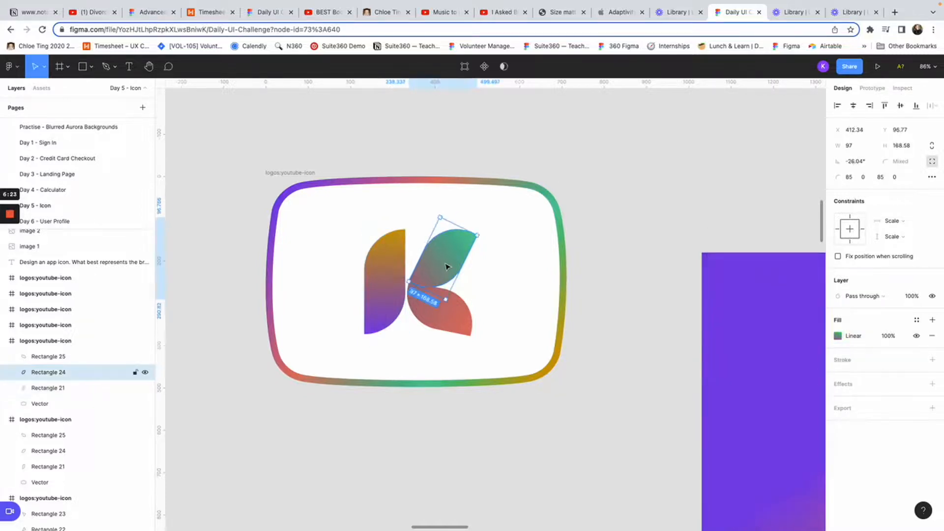
click(457, 328)
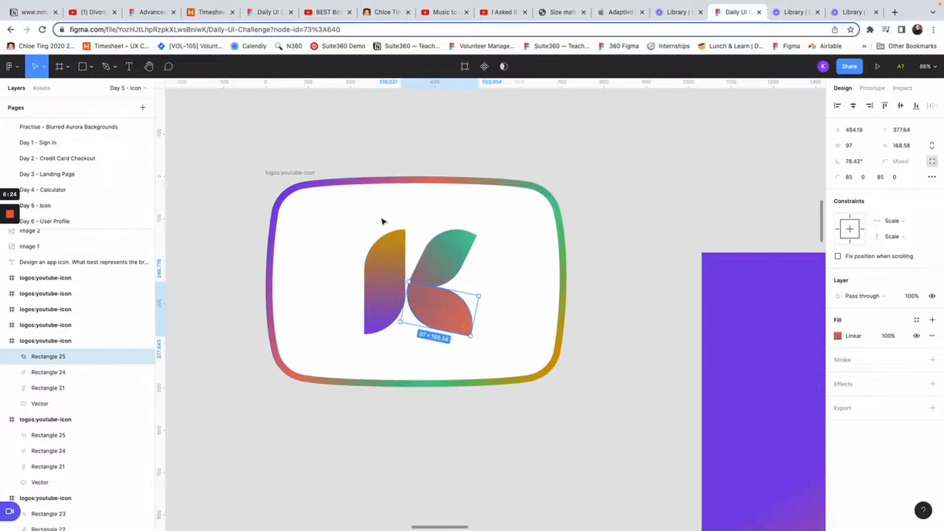
click(330, 188)
double_click(330, 187)
key(Escape)
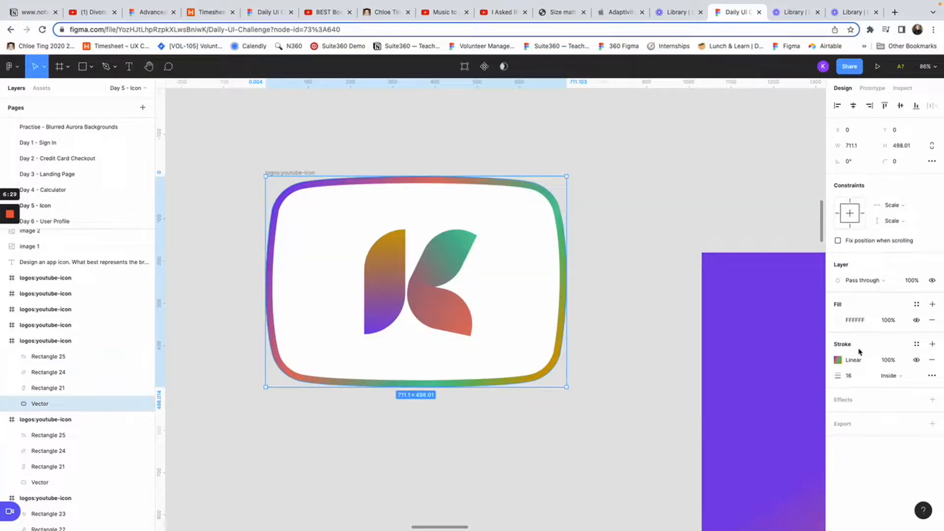
Compare the Center and Outside stroke alignments on the rounded frame and set the alignment back to Inside.
click(901, 378)
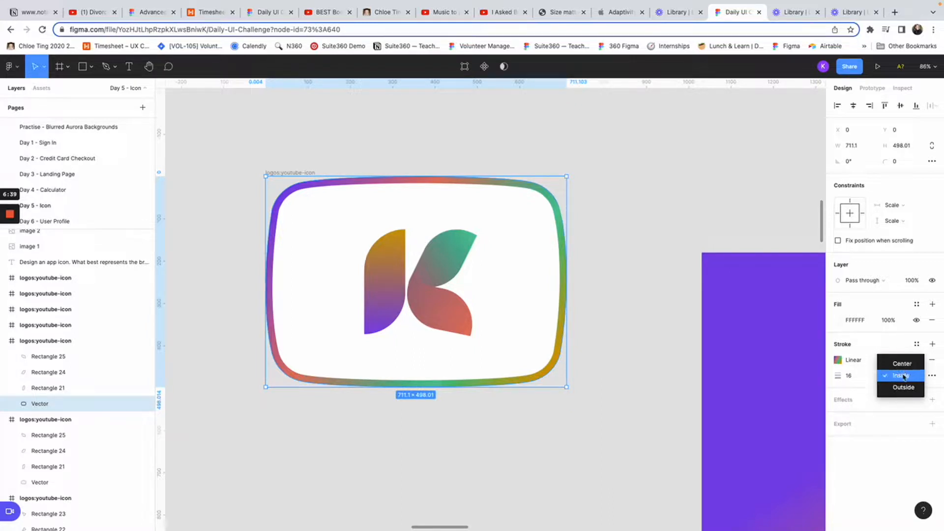
click(908, 365)
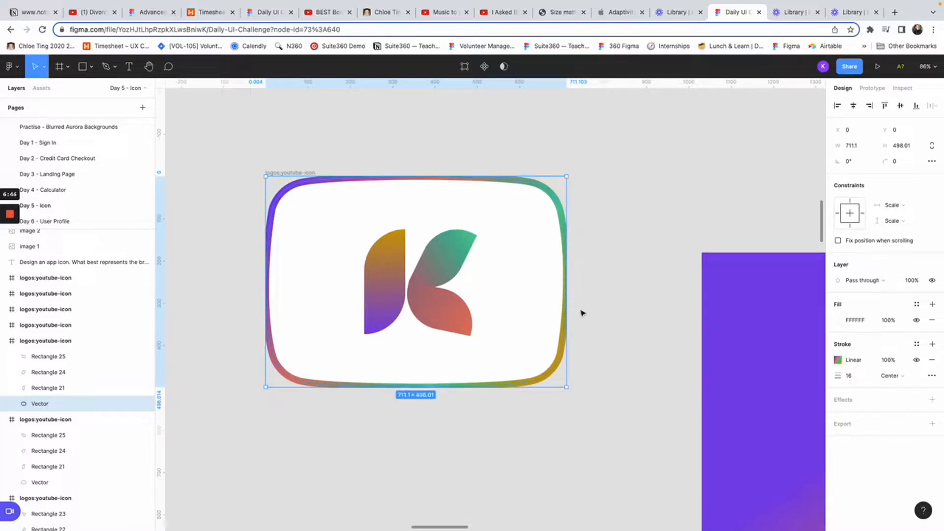
click(896, 376)
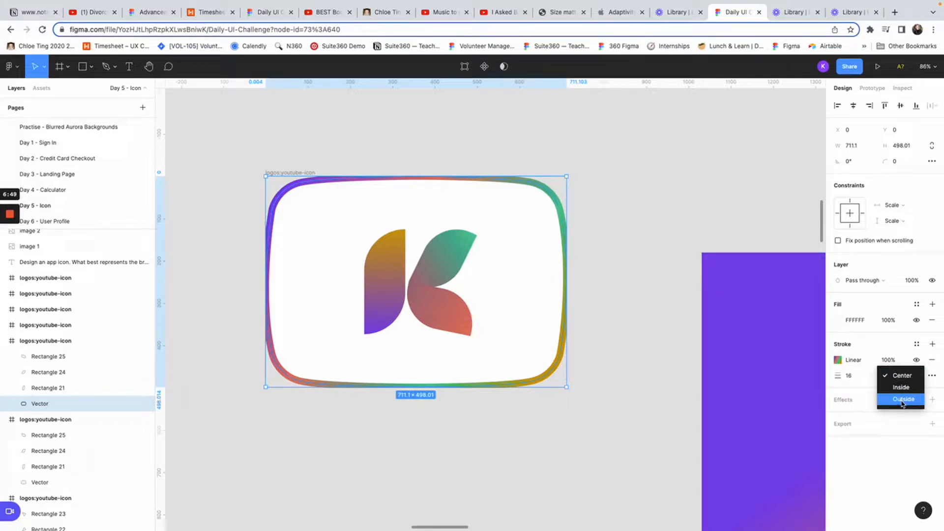
click(903, 399)
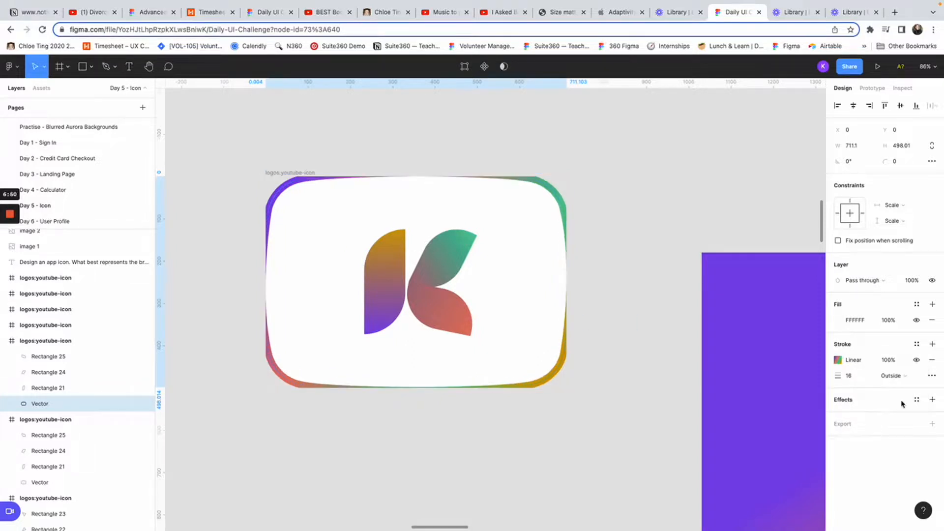
click(895, 377)
click(897, 368)
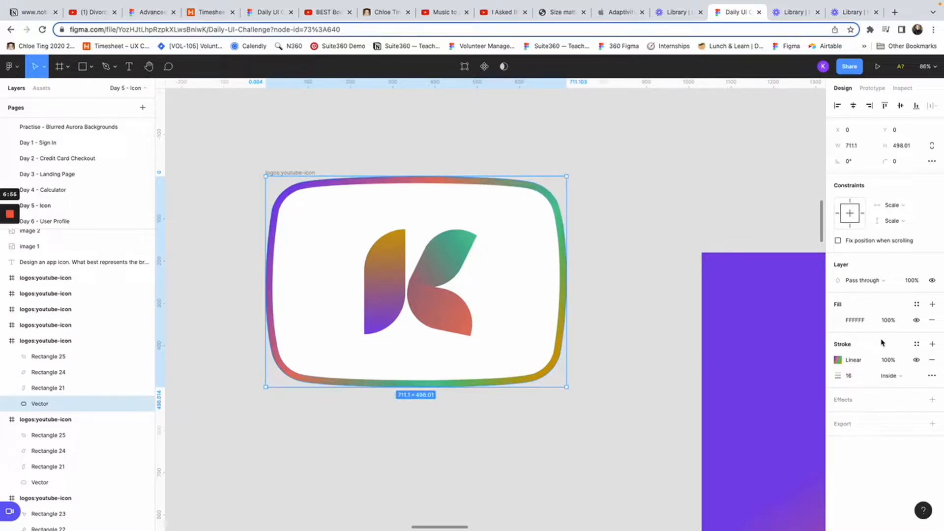
Open the frame's linear stroke gradient and shift its purple end slightly down-left and its amber end slightly up-right.
click(838, 360)
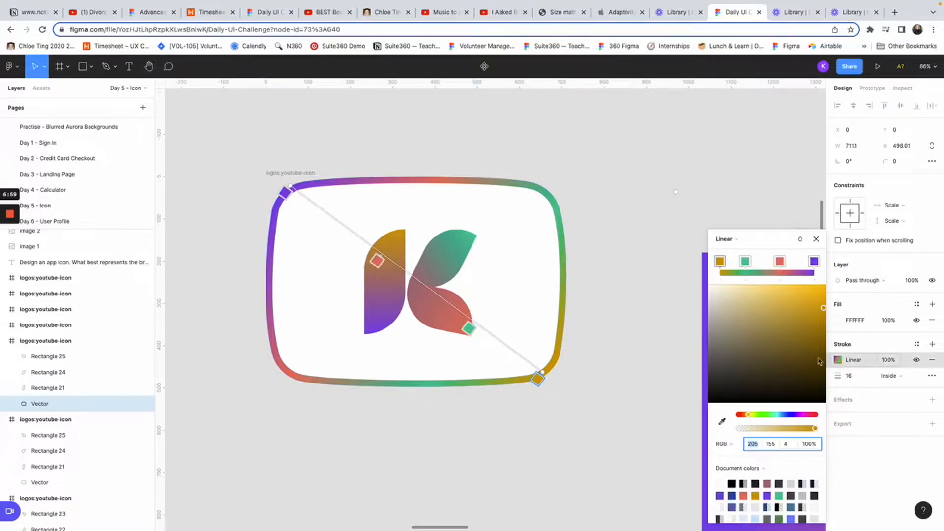
click(760, 243)
click(777, 245)
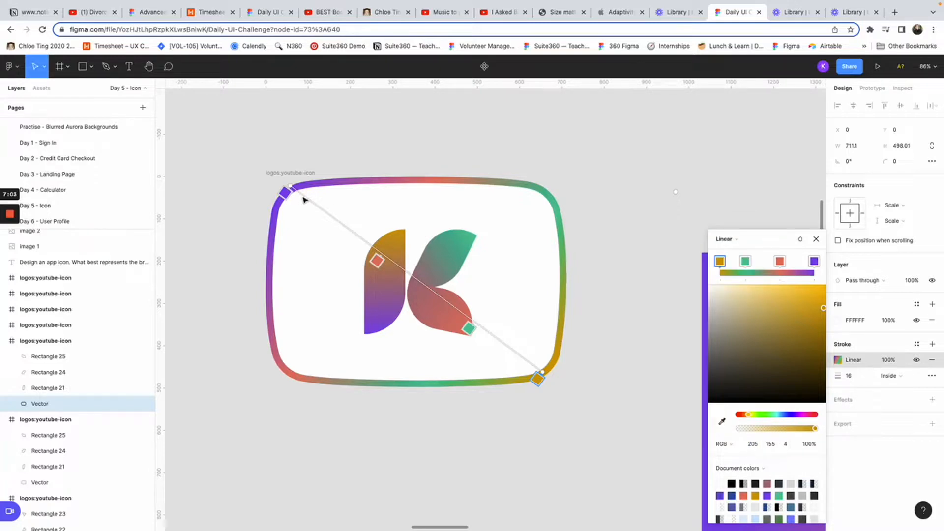
mouse_move(291, 186)
mouse_down()
mouse_move(263, 173)
mouse_move(261, 284)
mouse_move(315, 280)
mouse_move(302, 202)
mouse_move(286, 192)
mouse_up()
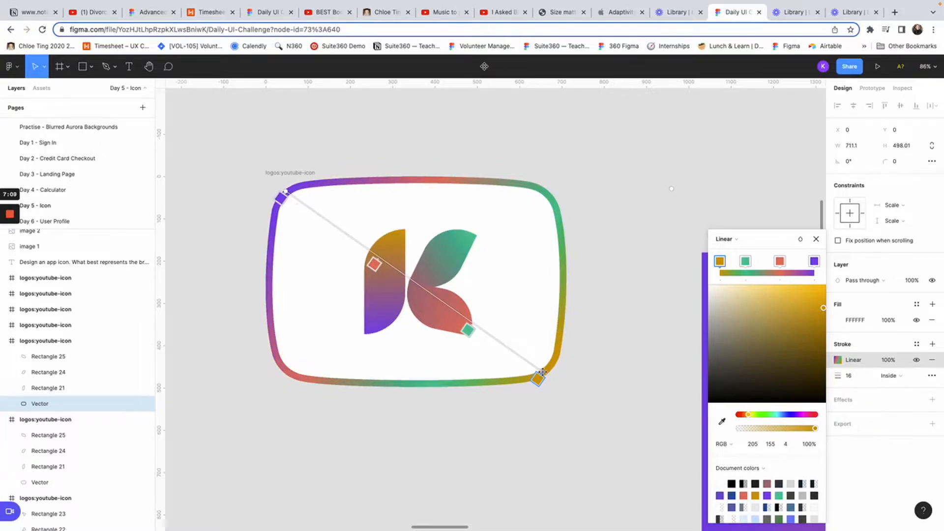
mouse_move(543, 373)
mouse_down()
mouse_move(565, 250)
mouse_move(542, 181)
mouse_move(384, 189)
mouse_move(559, 178)
mouse_move(579, 257)
mouse_move(552, 367)
mouse_up()
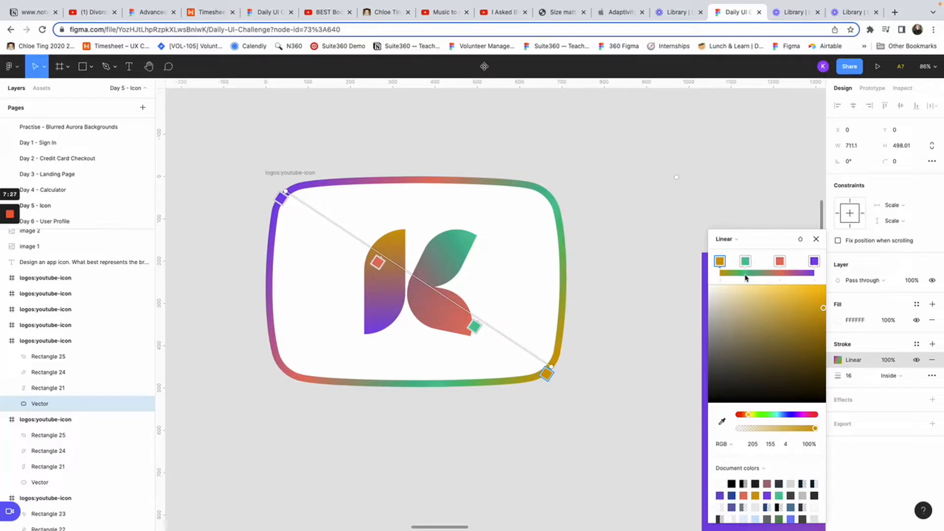
Add an olive stop, RGB 138, 156, 123, between the green and coral stops of the frame's stroke gradient, and deselect the frame.
click(764, 275)
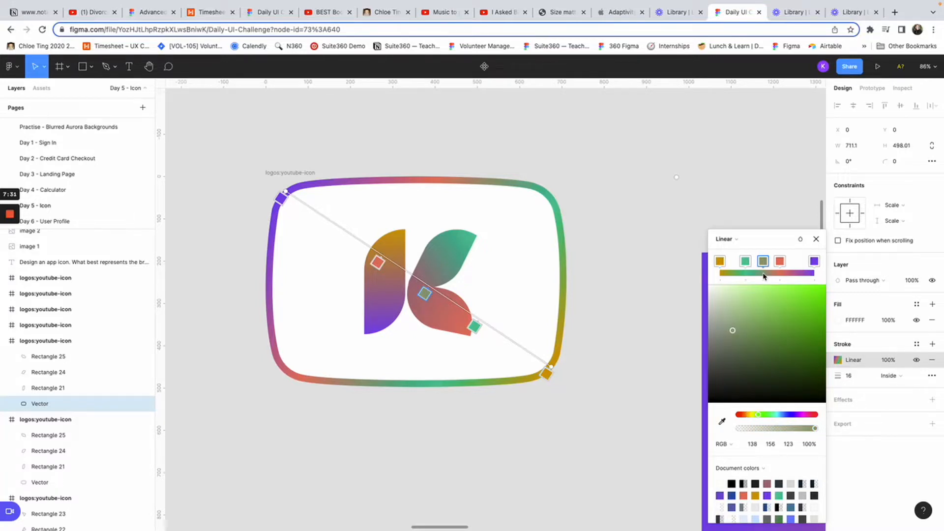
click(816, 239)
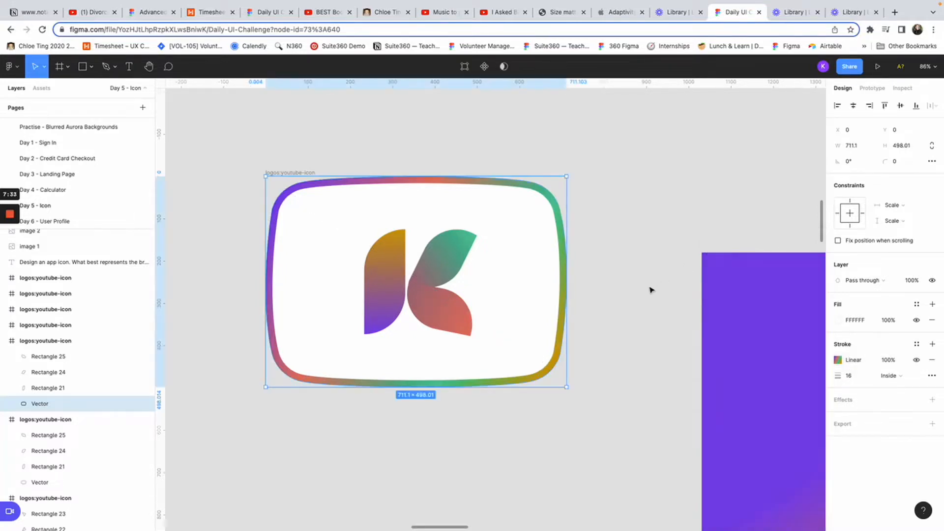
click(651, 290)
Examine the K-logo banner pattern on the canvas, and view the banner and video thumbnails on the YouTube channel page.
mouse_move(9, 253)
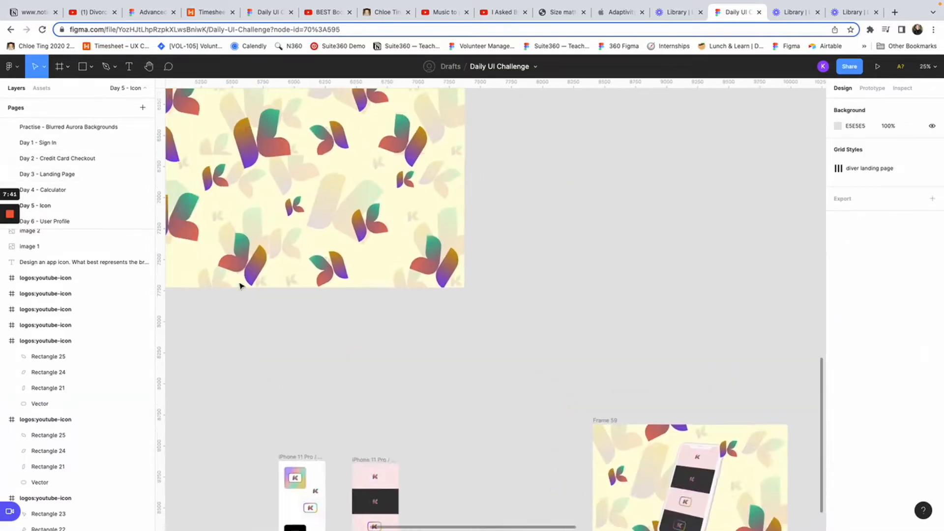
scroll(241, 285, up, 5)
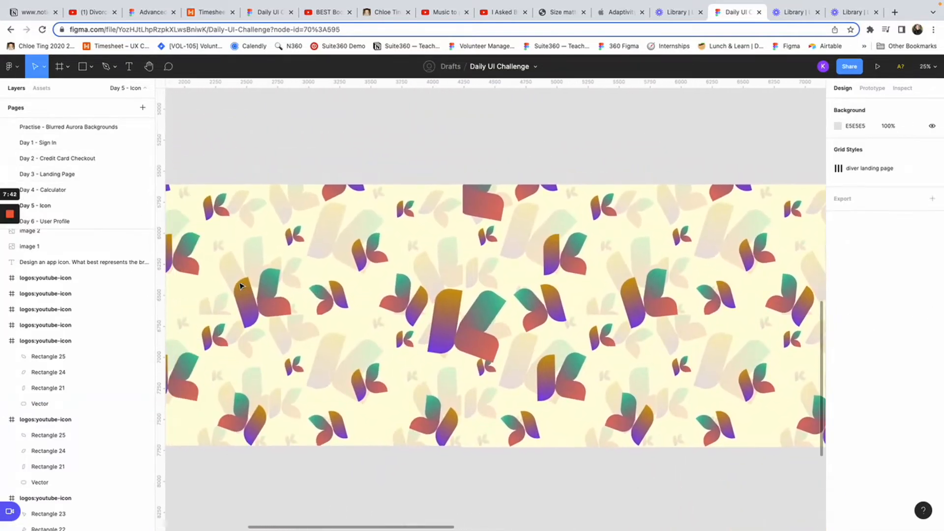
mouse_move(3, 191)
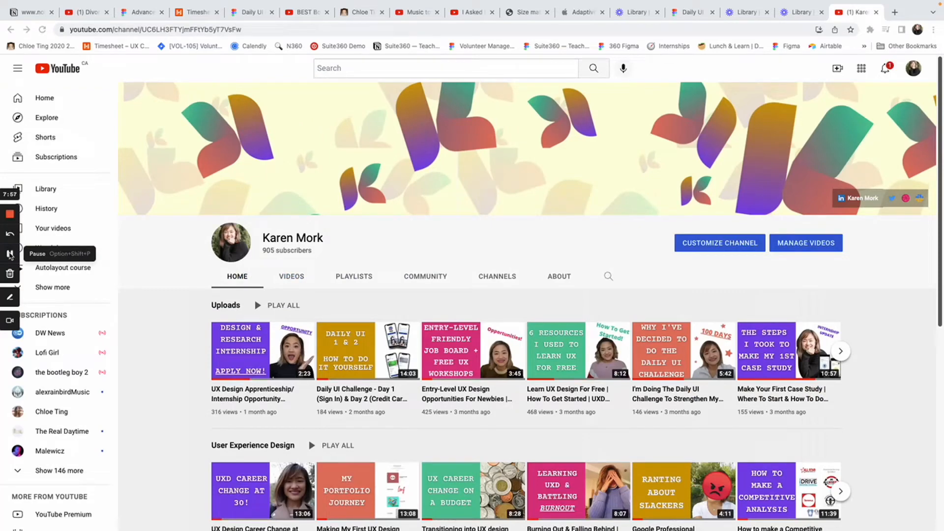
scroll(178, 374, down, 8)
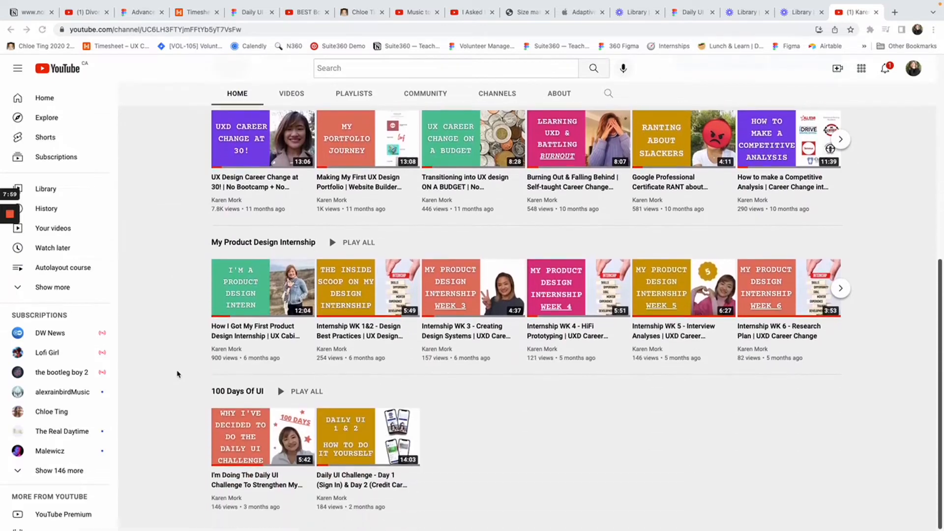
scroll(178, 374, up, 8)
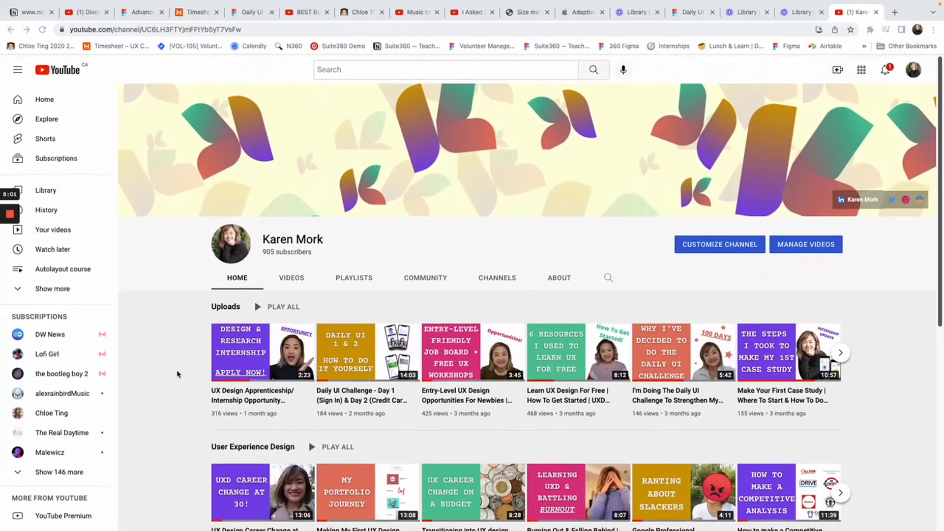